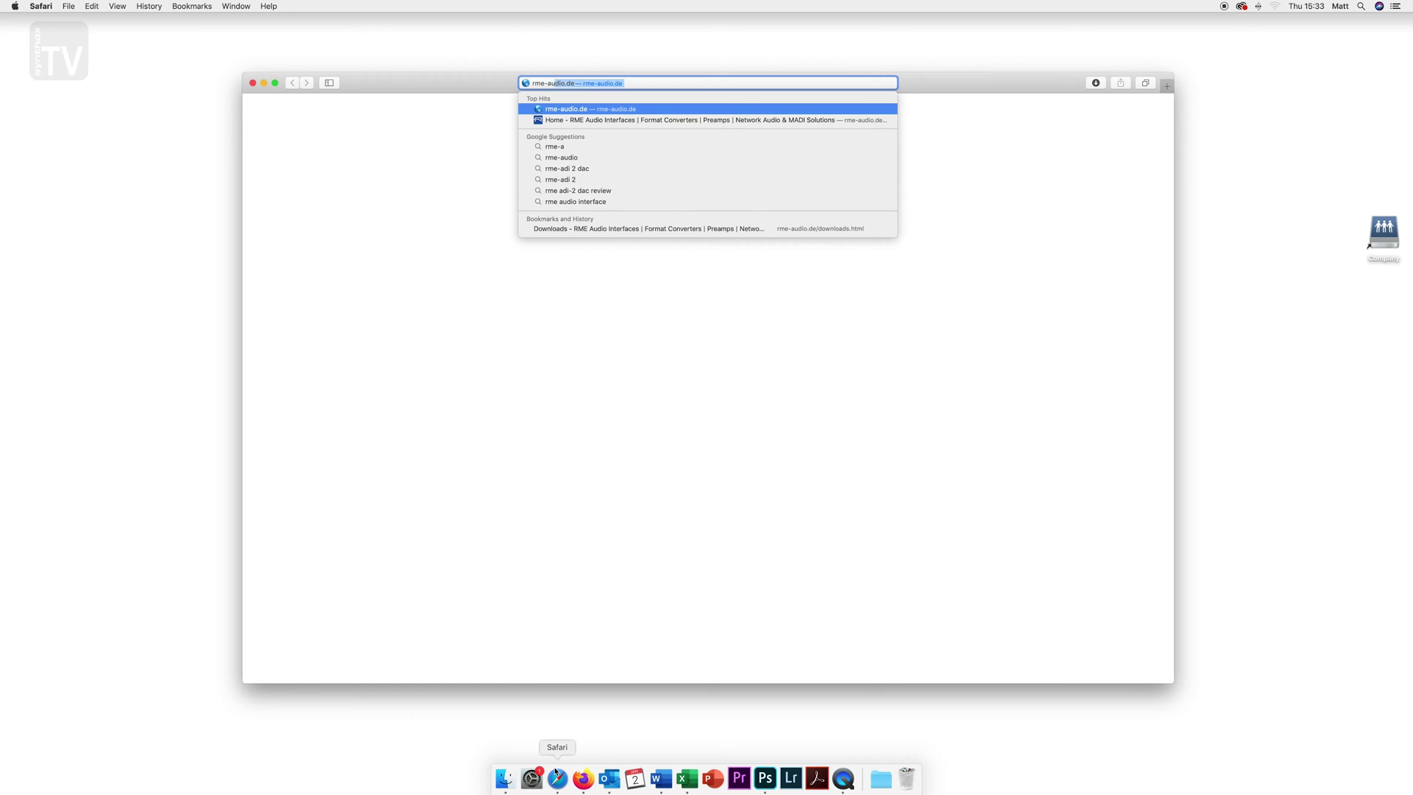
Load the RME Audio homepage by entering rme-audio.de in Safari's address bar.
type(".de")
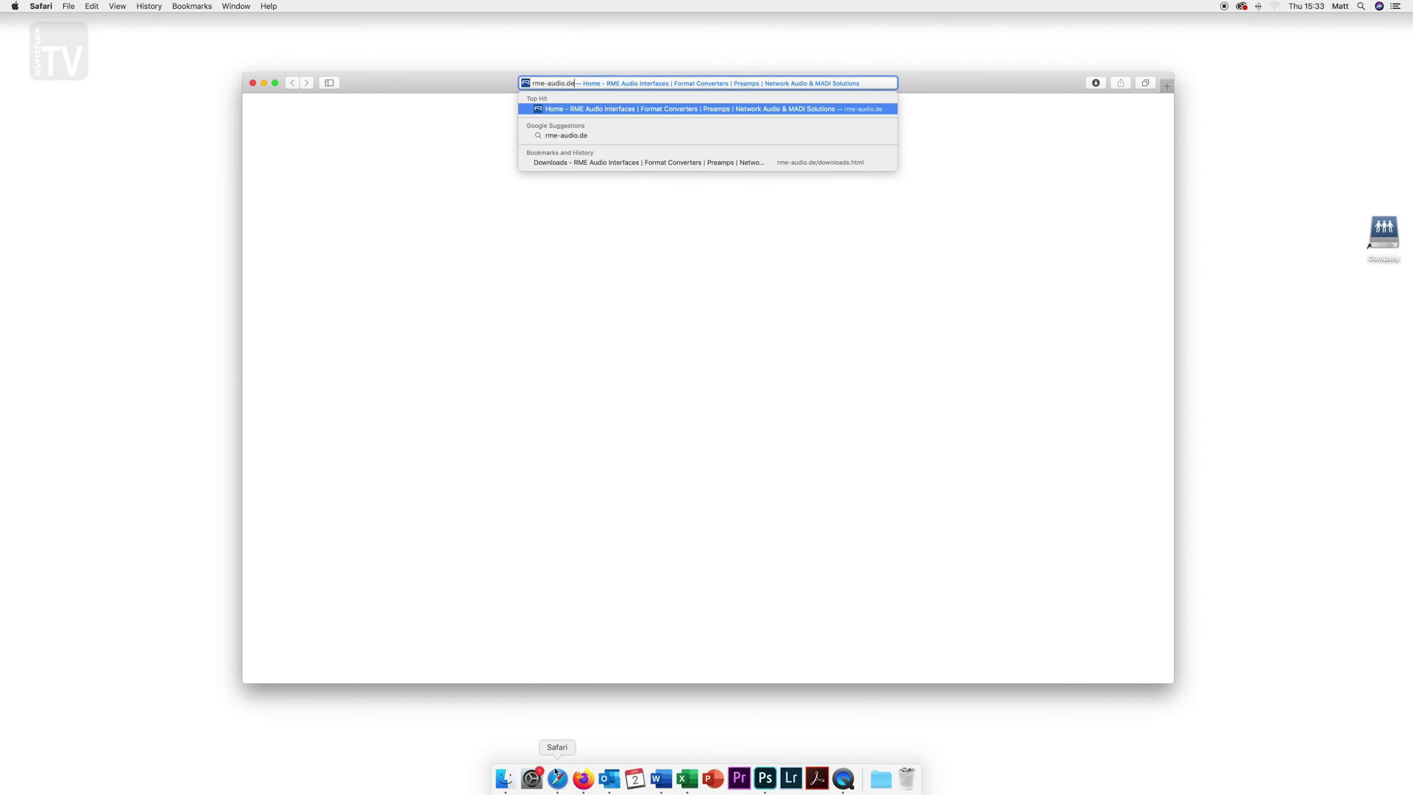
key("Return")
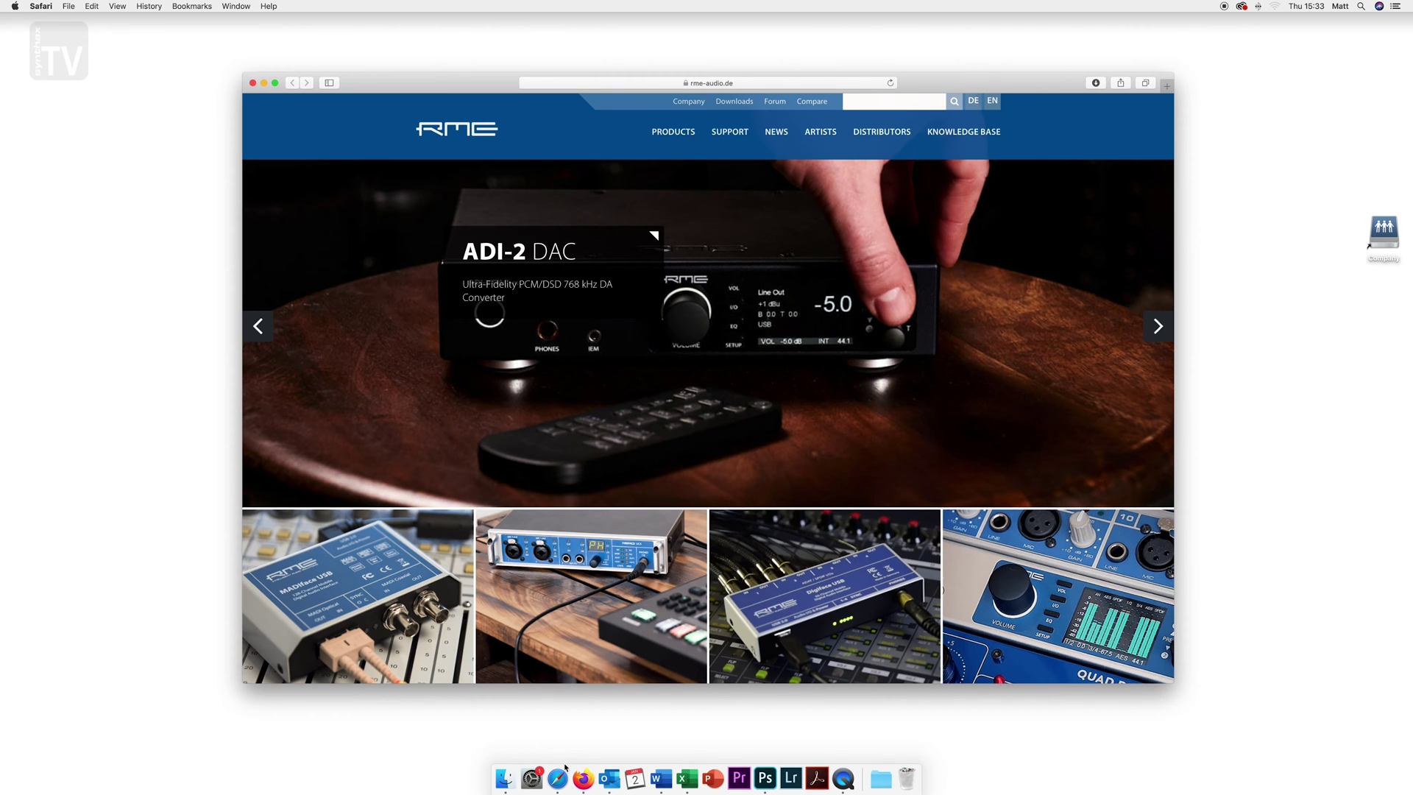
Go to RME's Downloads page and scroll to the driver category lists.
left_click(743, 107)
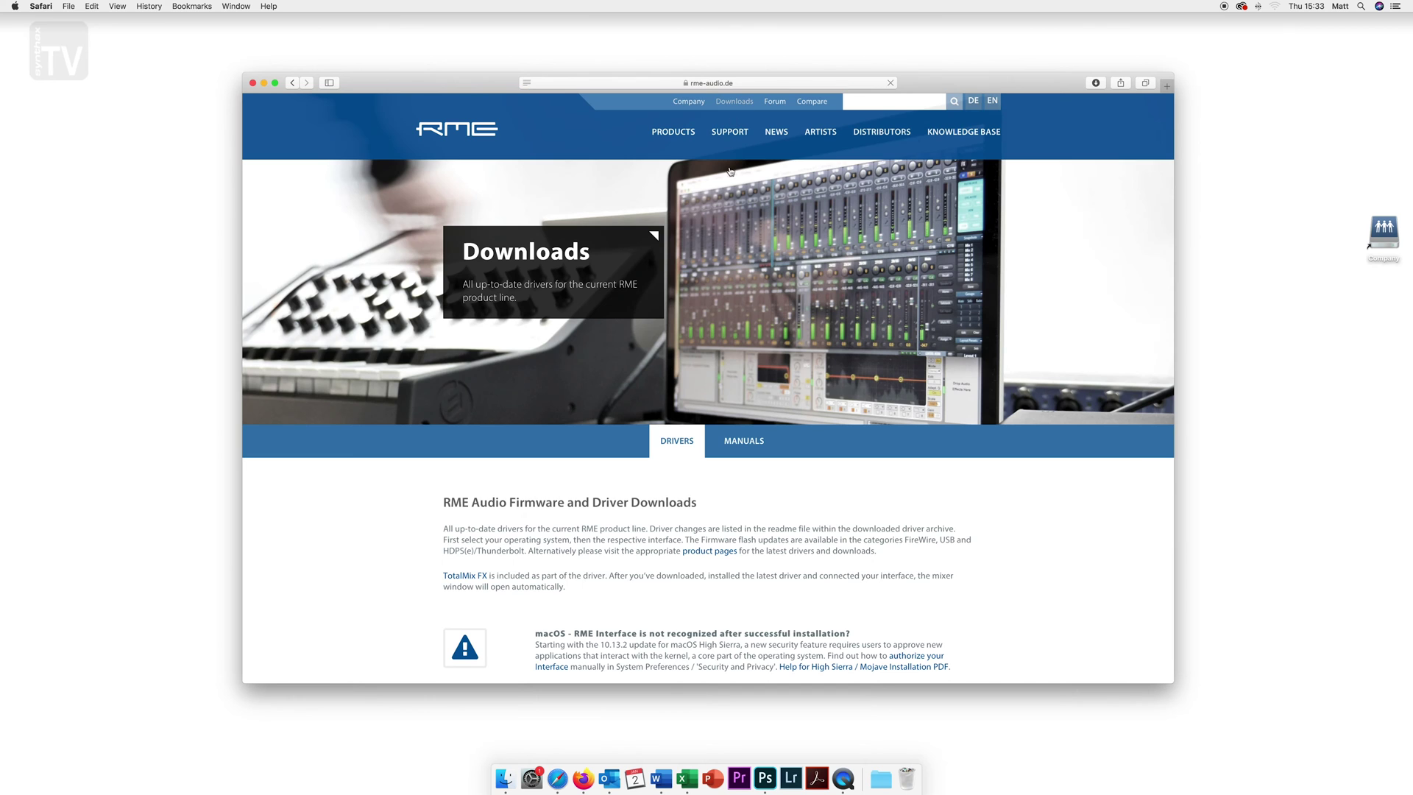
scroll(727, 290, "down", 4)
scroll(727, 290, "down", 5)
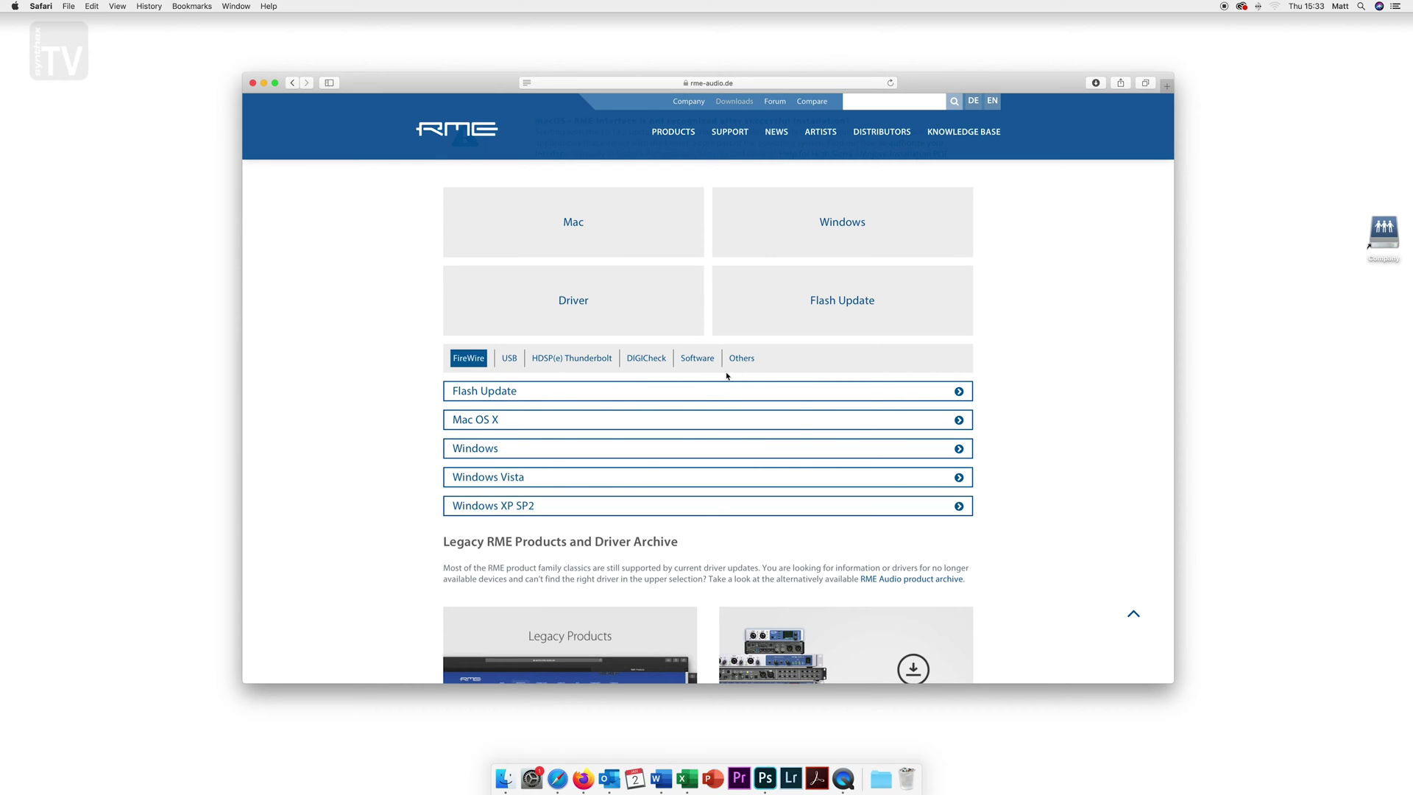
Show the USB interface downloads and expand the Mac OS X list.
left_click(510, 361)
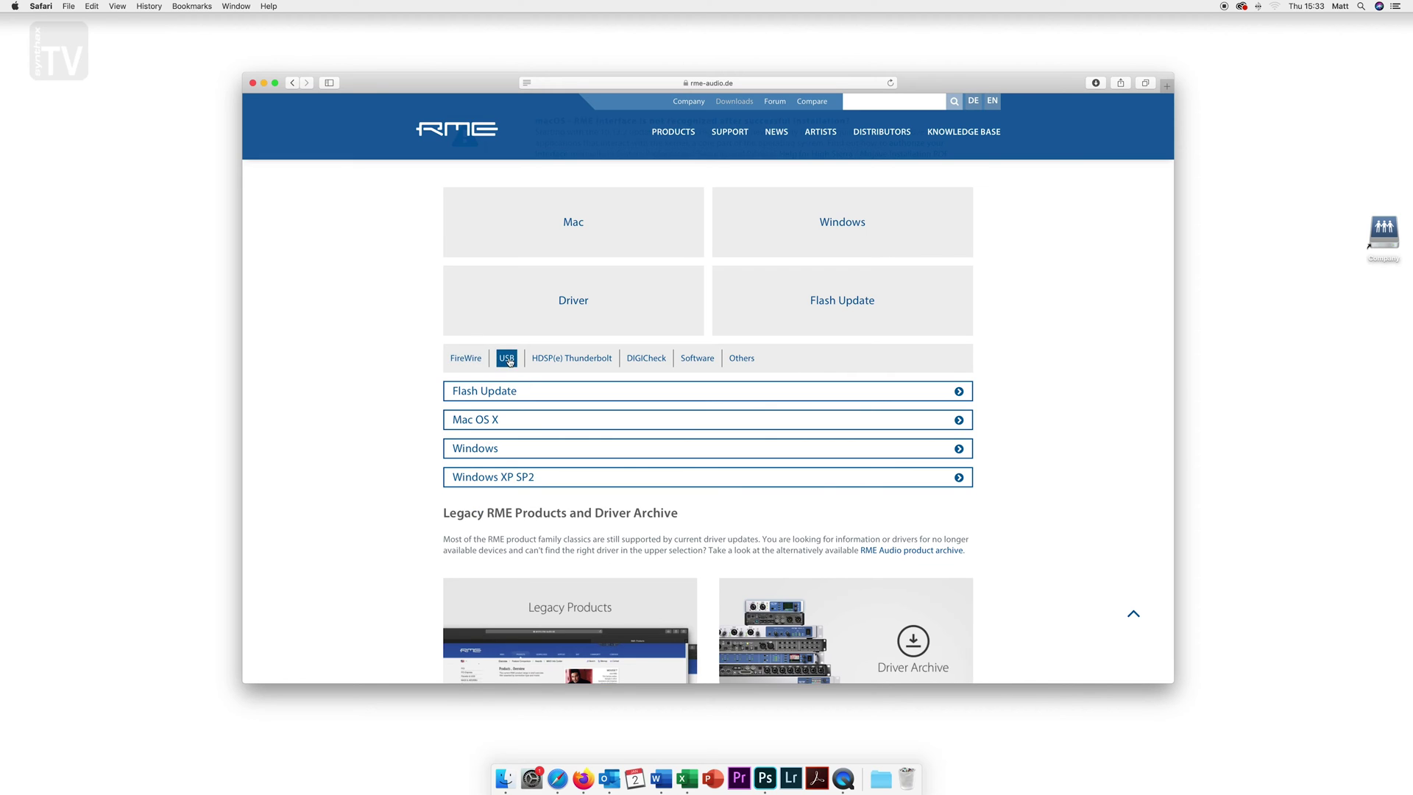
left_click(486, 423)
scroll(403, 417, "down", 5)
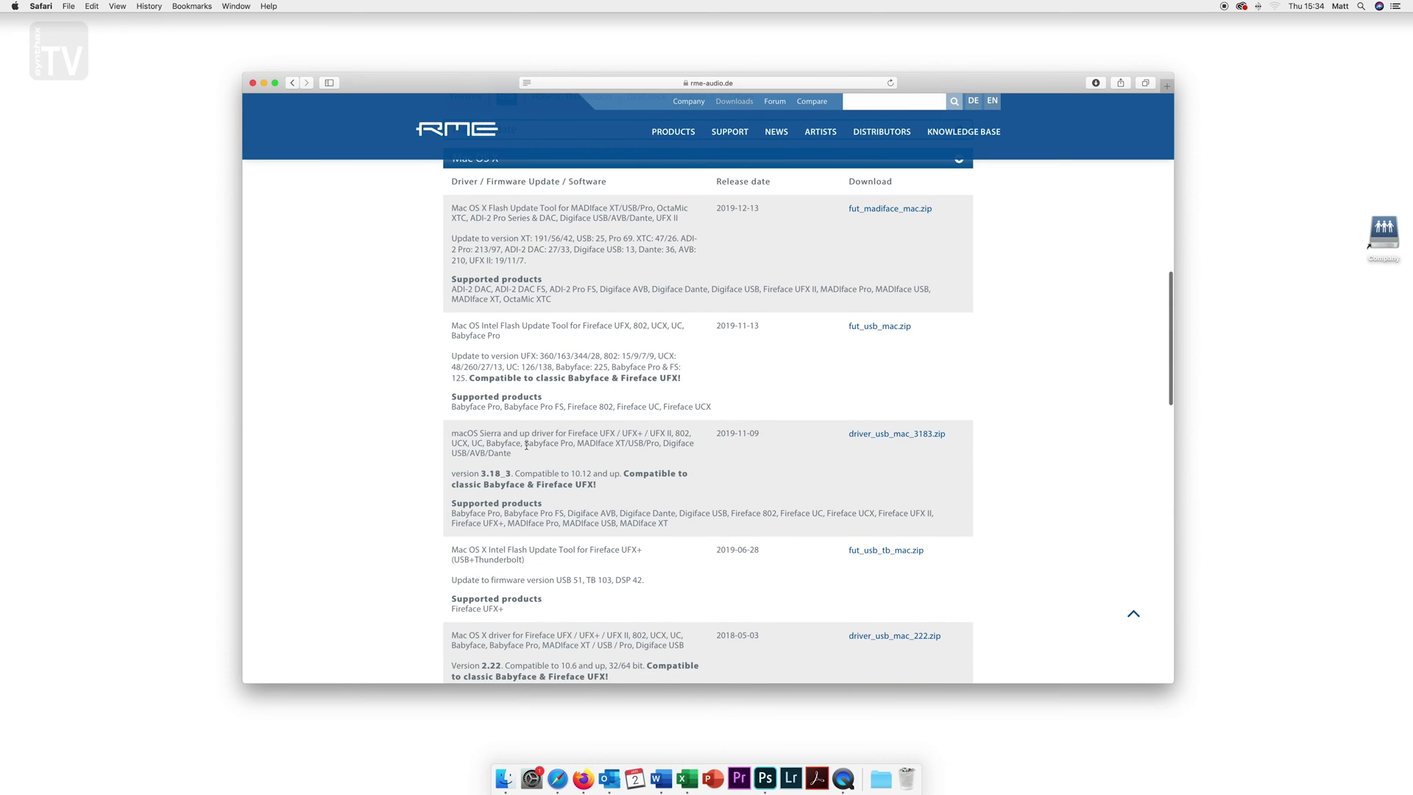
Download driver_usb_mac_3183.zip and fut_usb_mac.zip, both listed for the Babyface Pro.
left_click_drag(524, 444, 575, 444)
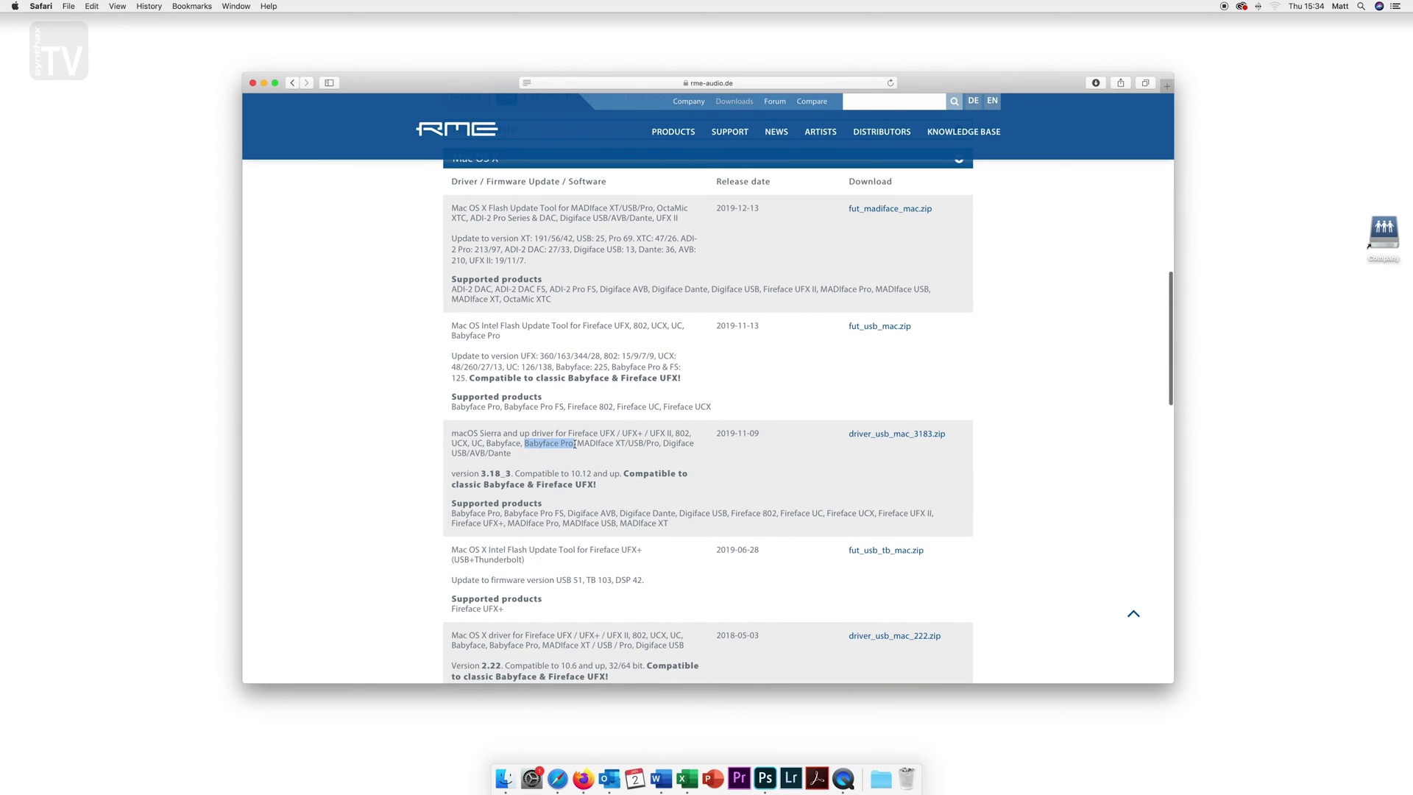
left_click(901, 436)
left_click_drag(613, 367, 664, 365)
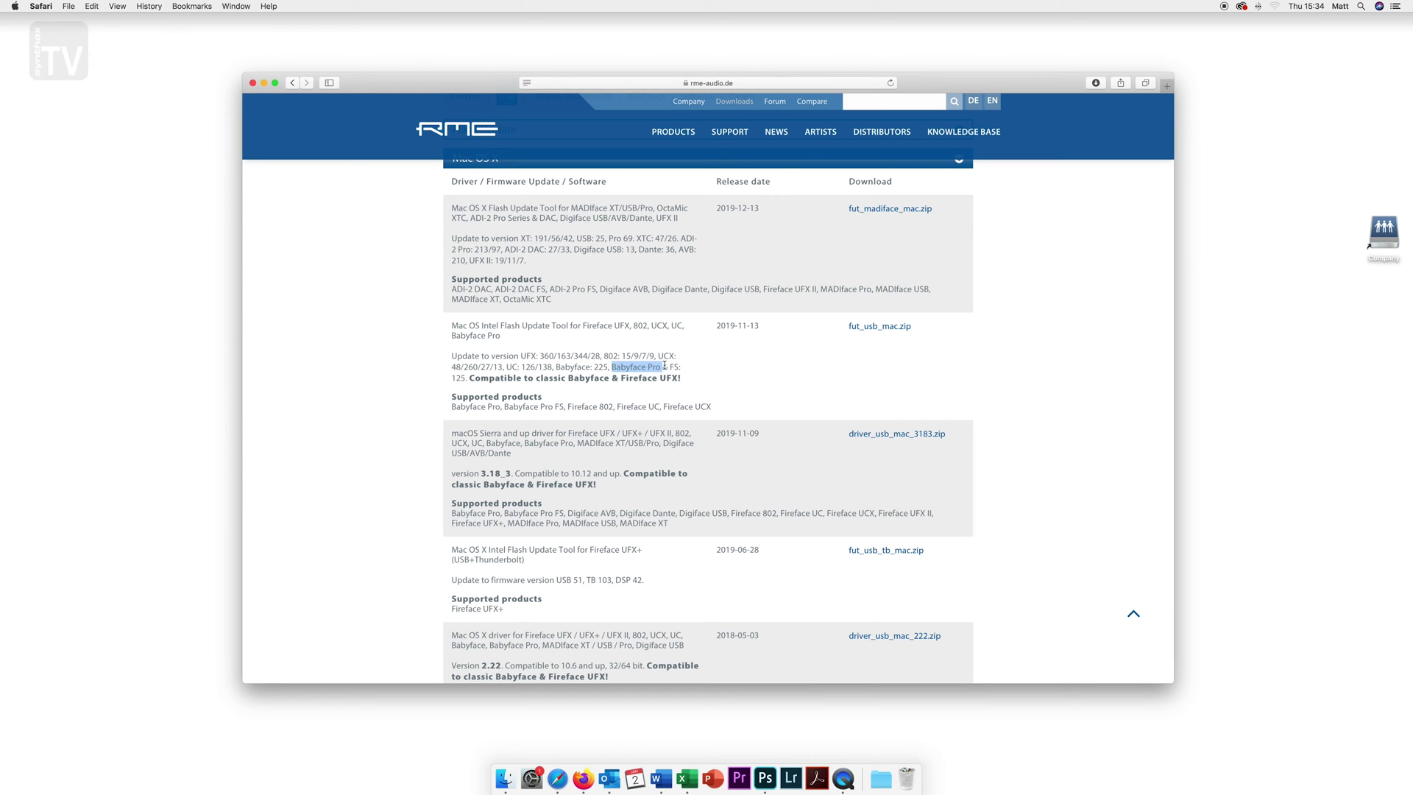
left_click(874, 329)
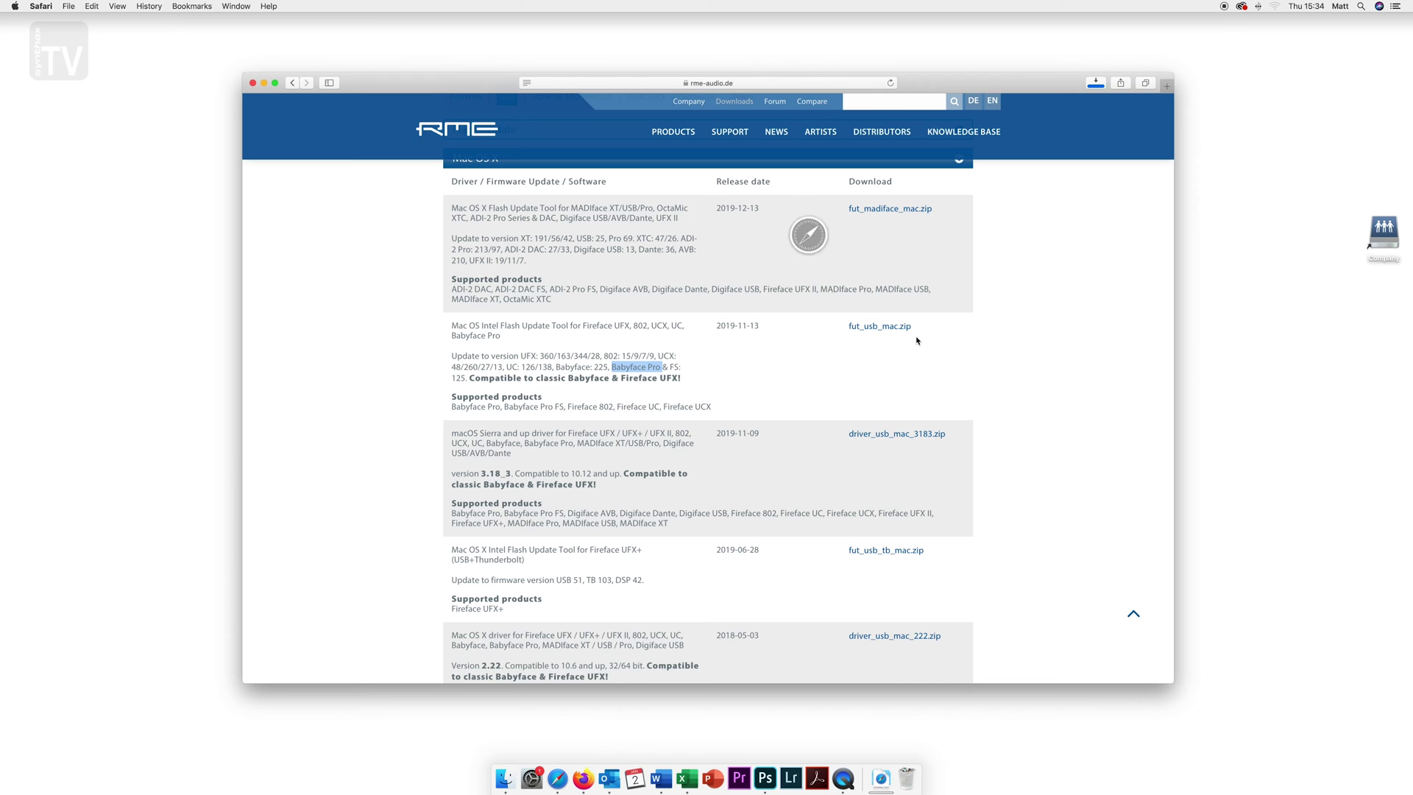
Clear the text highlight, collapse the Mac OS X list and scroll back up.
left_click(829, 340)
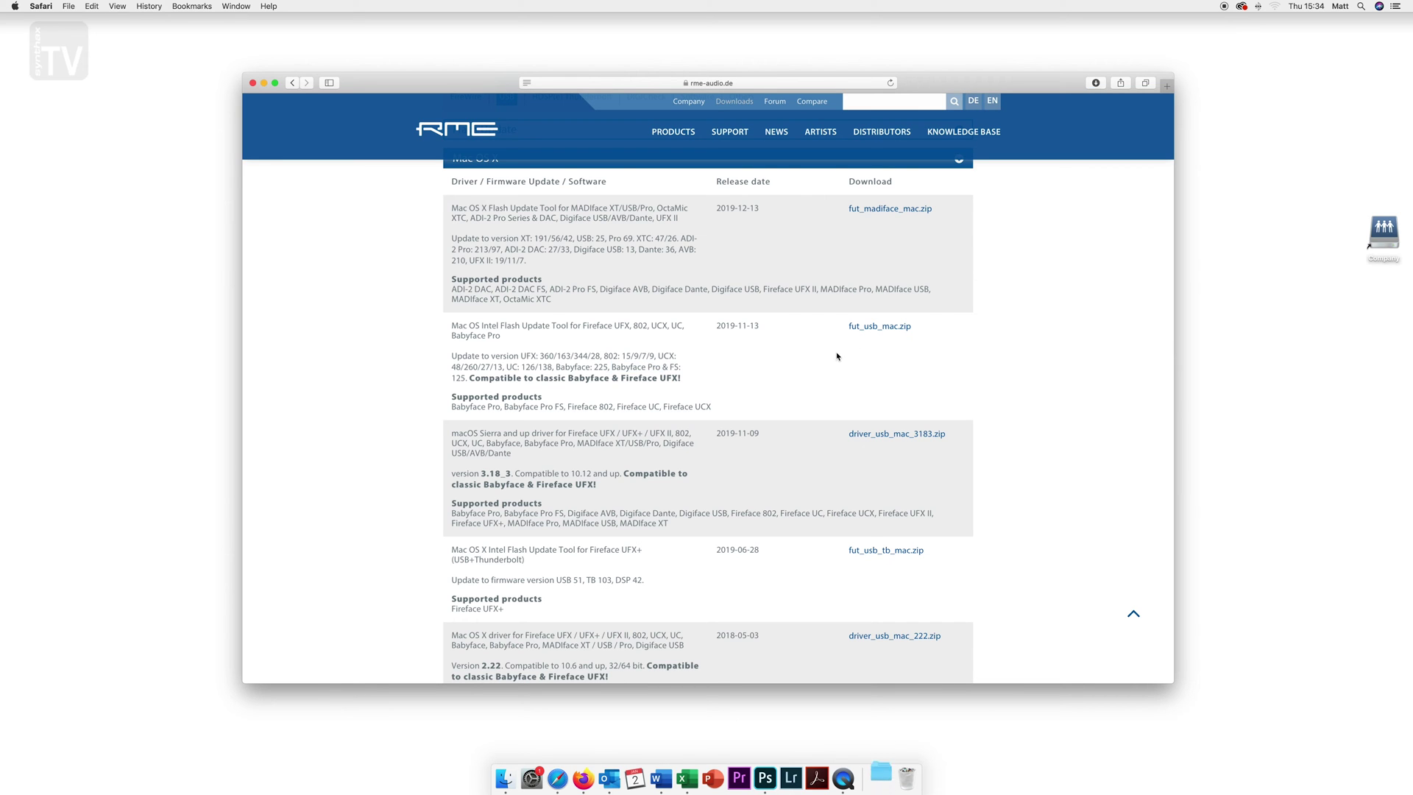
scroll(806, 330, "up", 3)
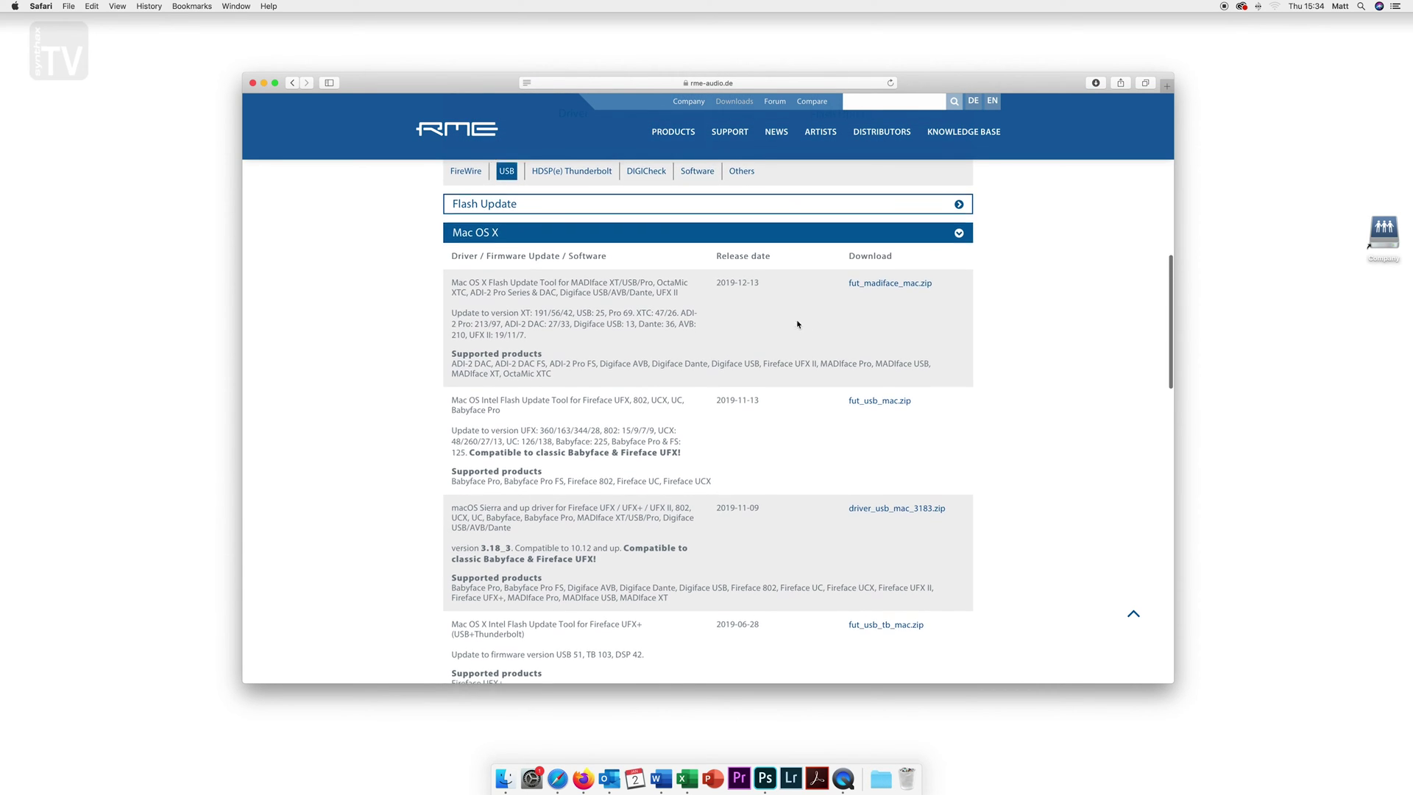
left_click(691, 237)
scroll(695, 242, "up", 5)
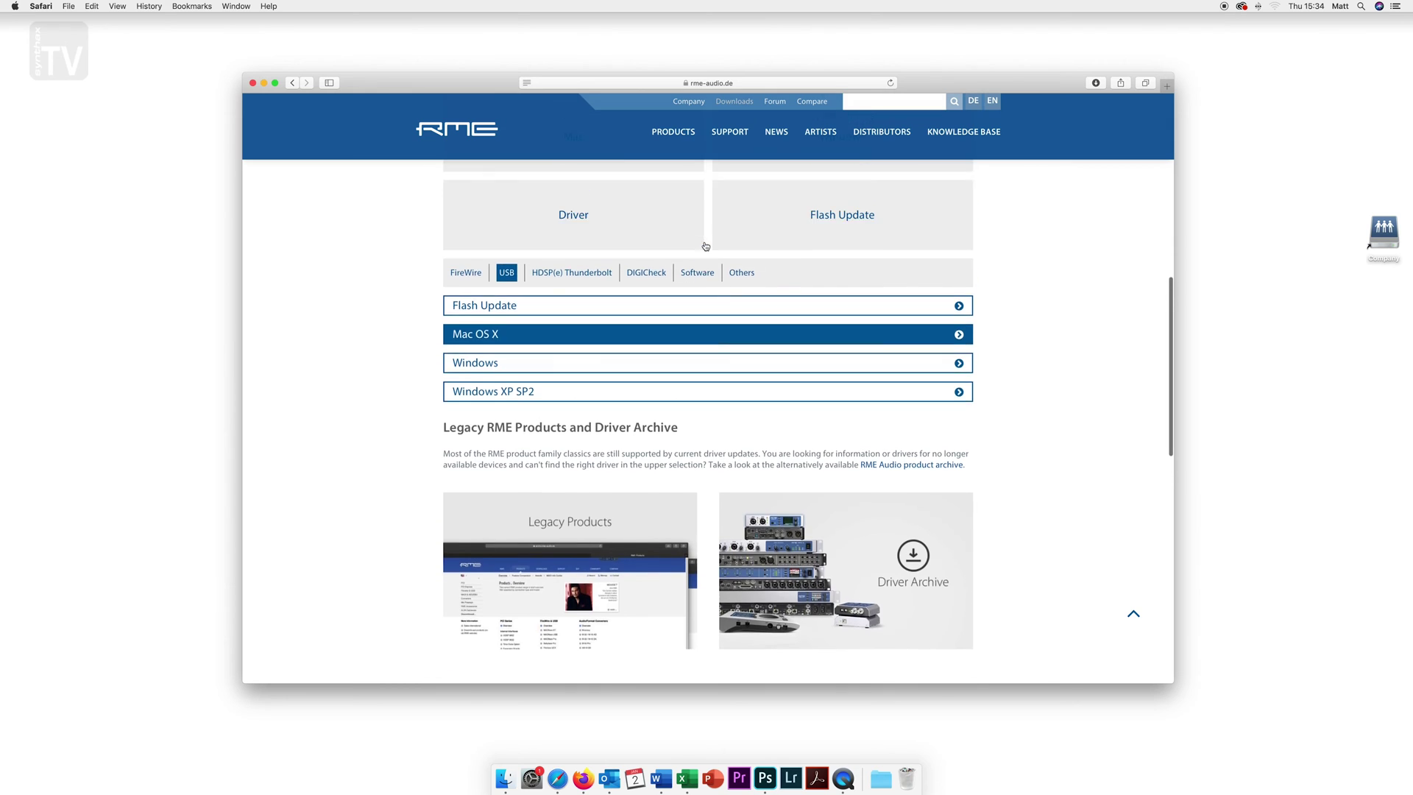
scroll(705, 246, "up", 3)
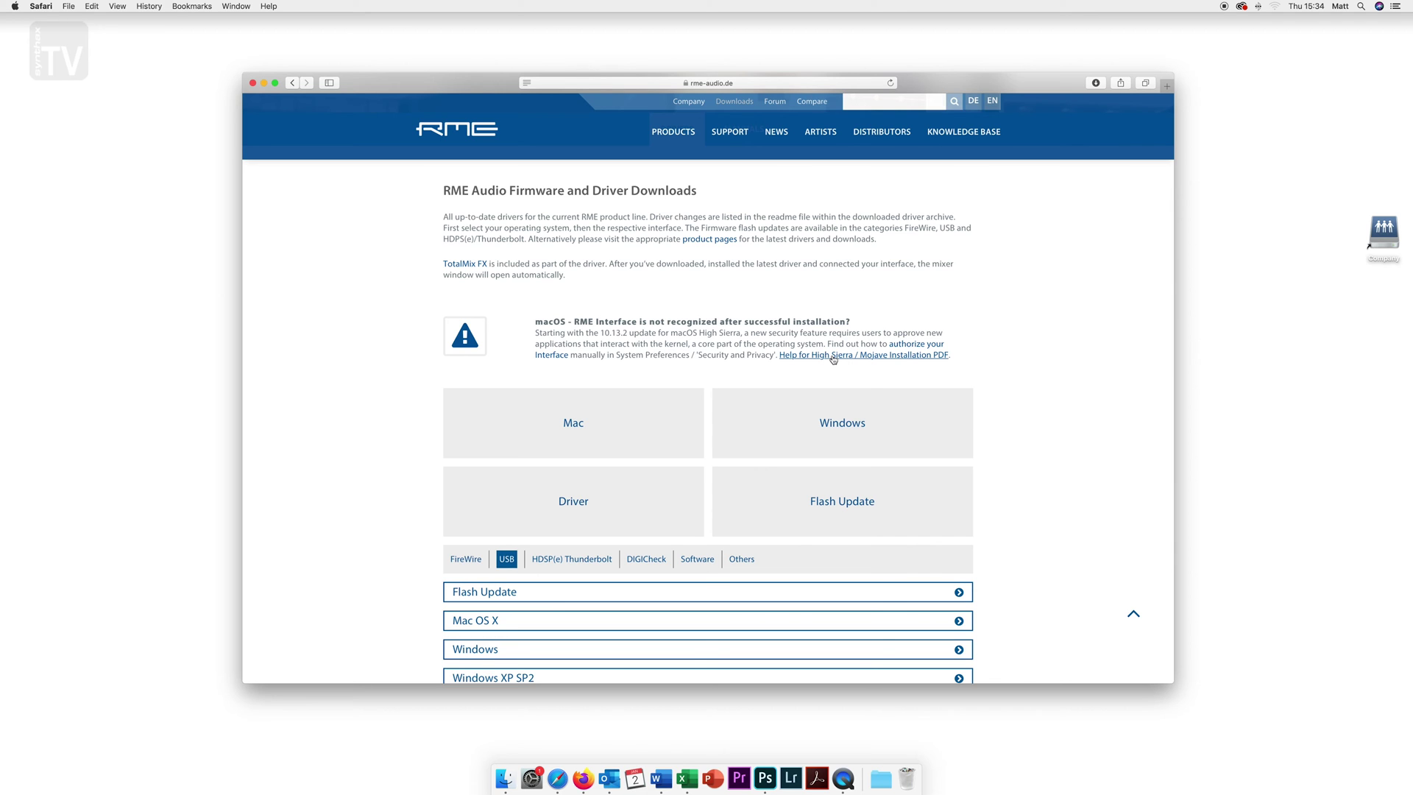
Read the High Sierra / Mojave installation PDF's 'Allow' note, then close the Safari window.
left_click(833, 356)
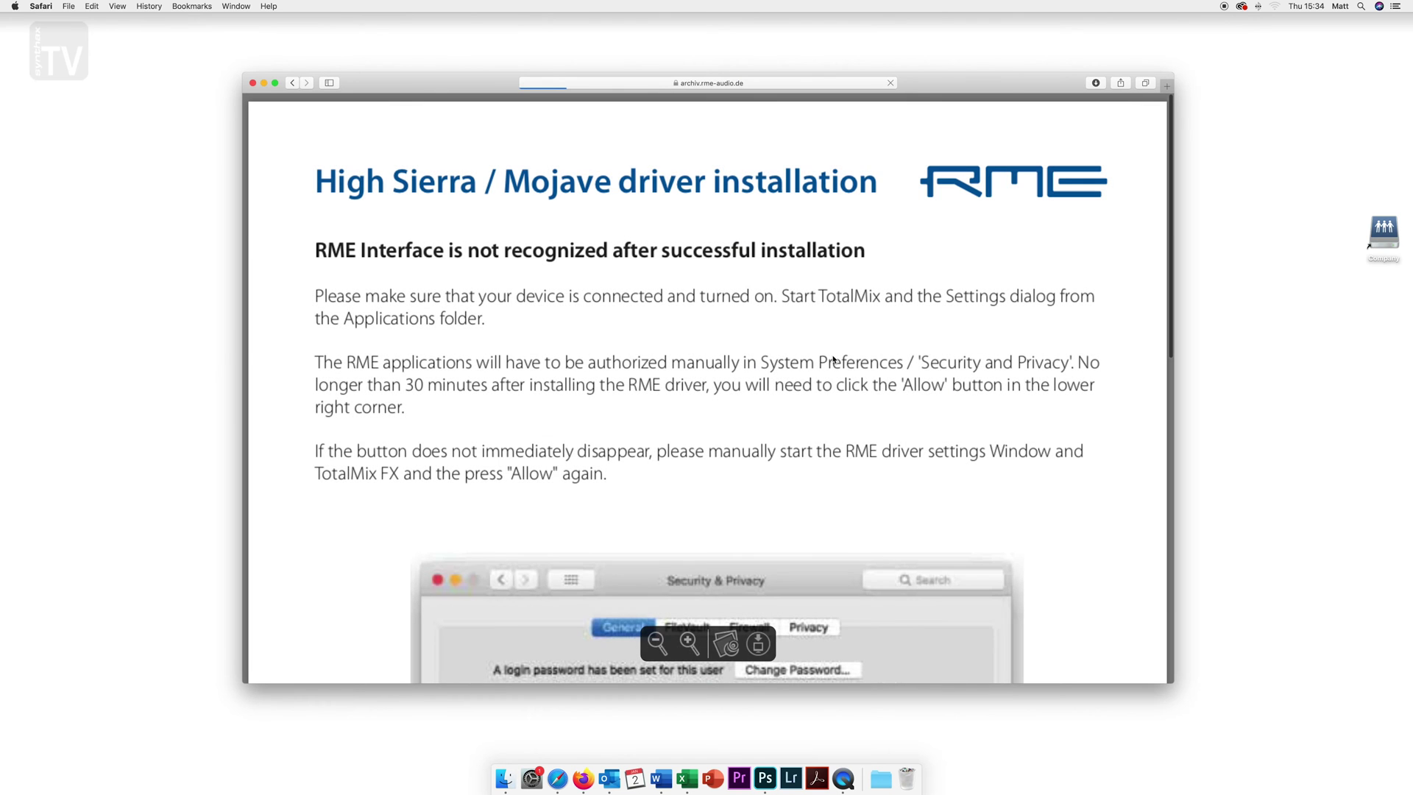
scroll(832, 344, "down", 5)
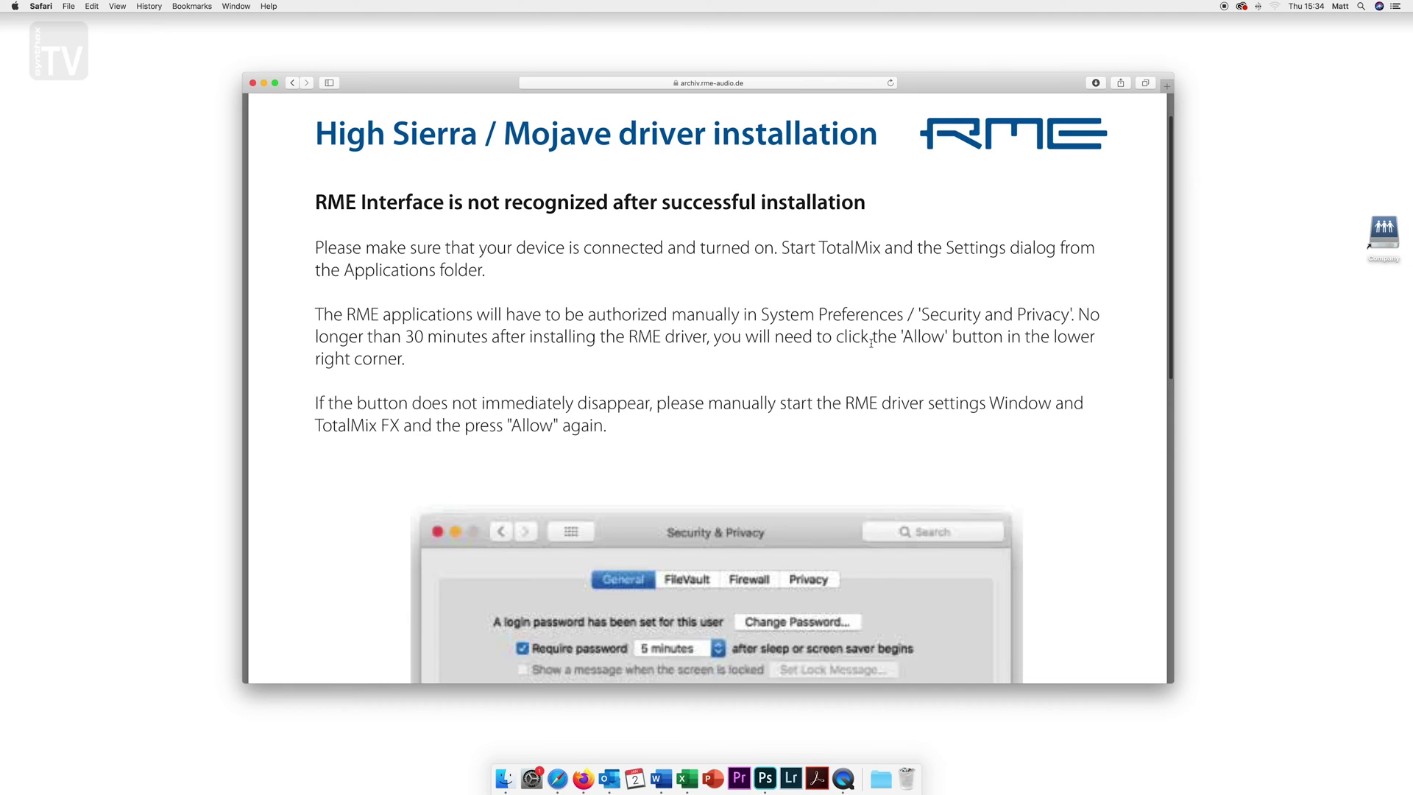
scroll(871, 343, "down", 5)
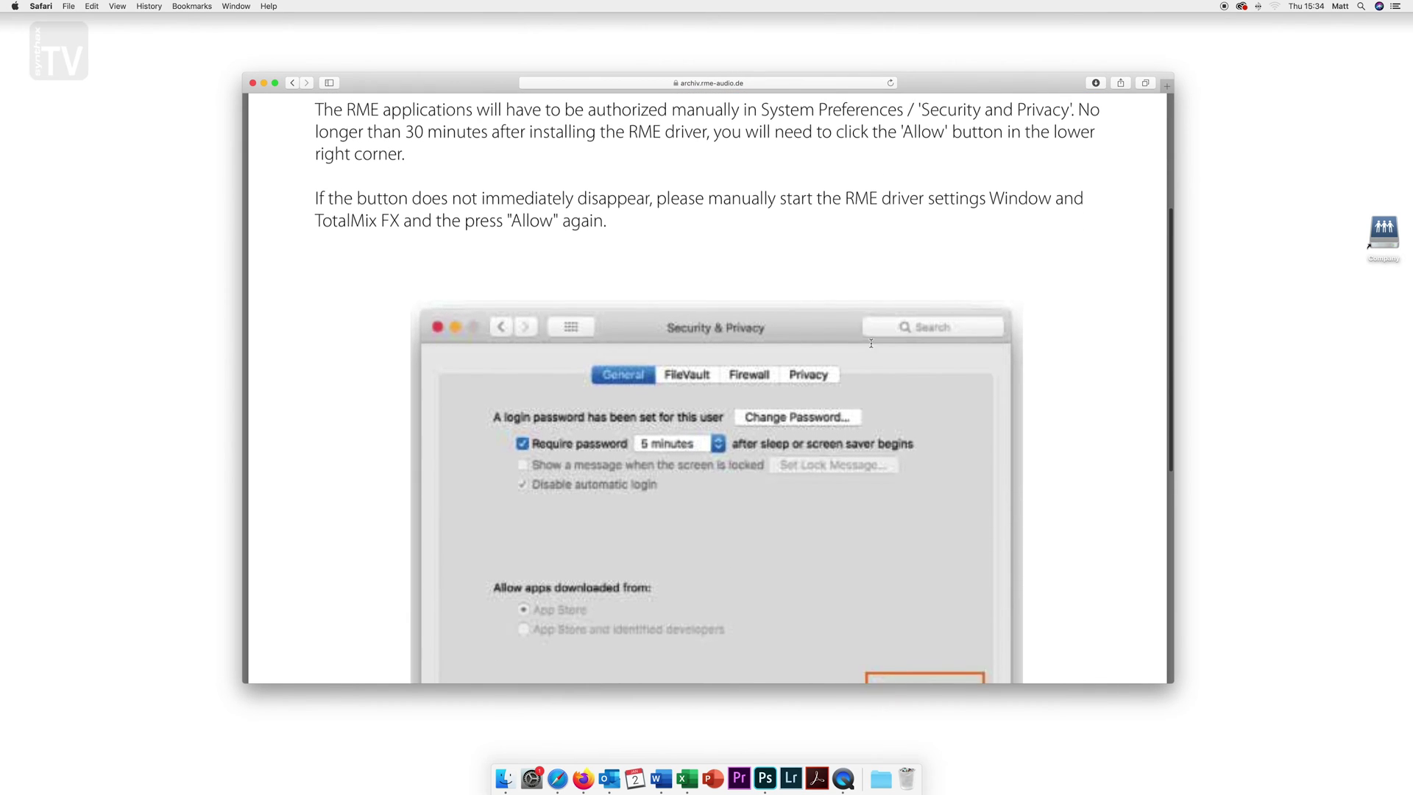
scroll(871, 343, "down", 8)
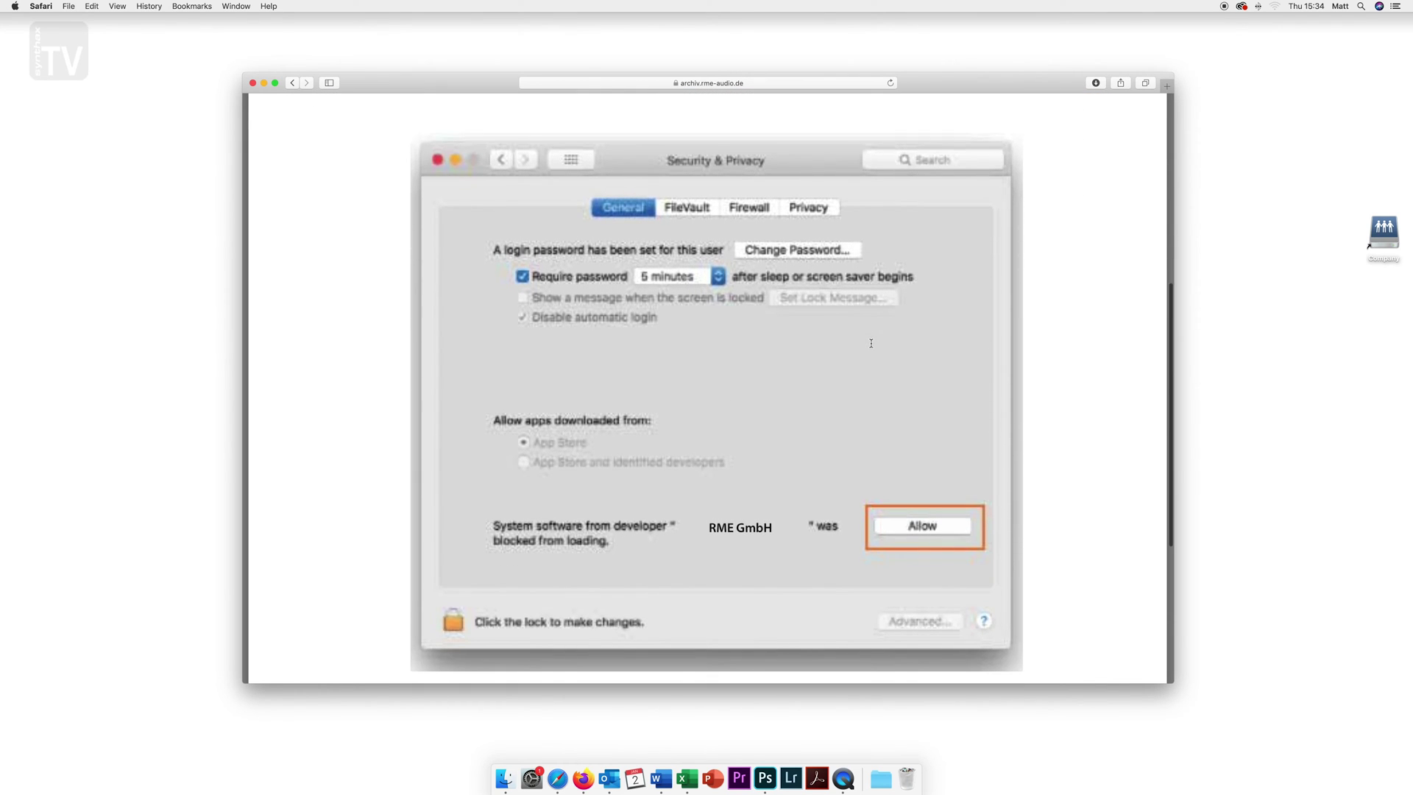
scroll(871, 343, "down", 4)
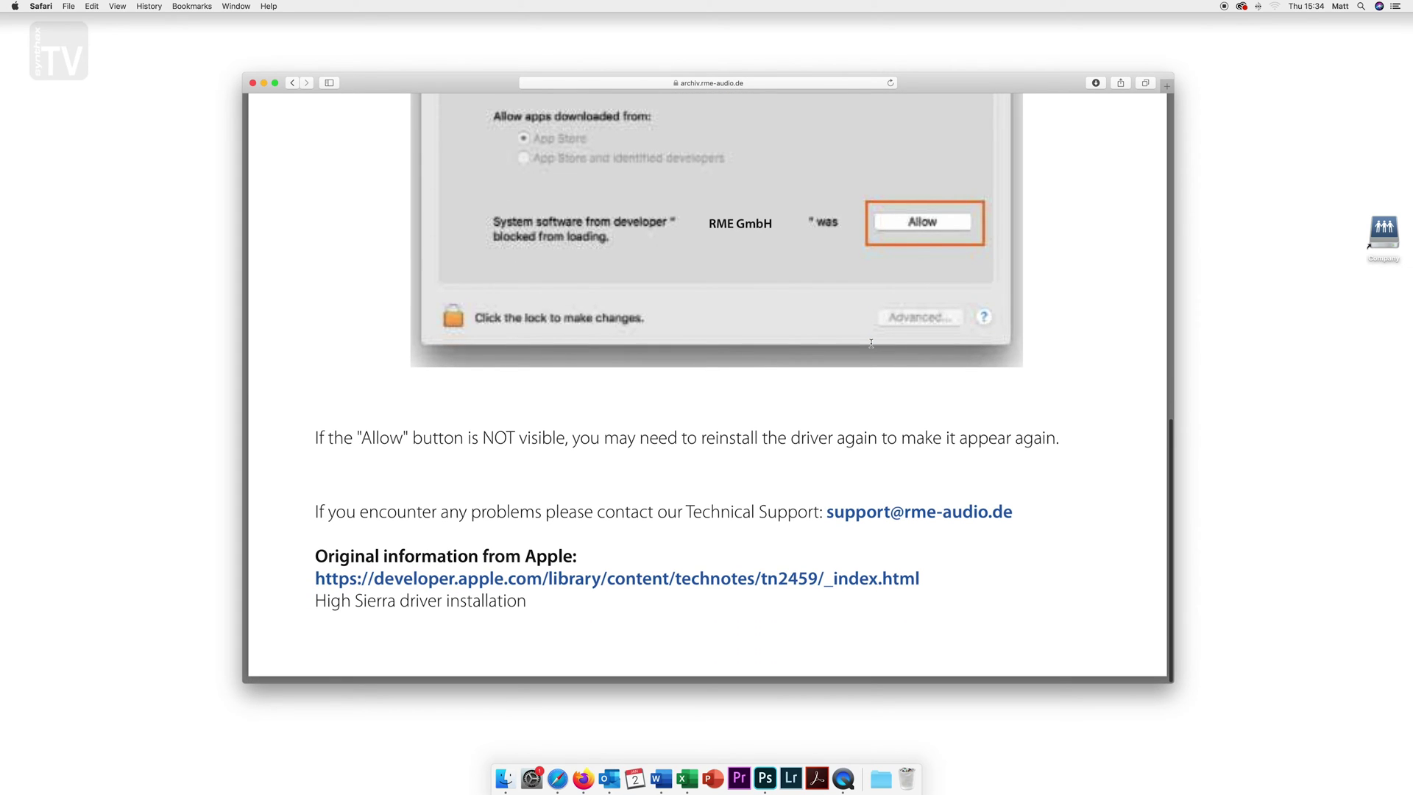
left_click(254, 84)
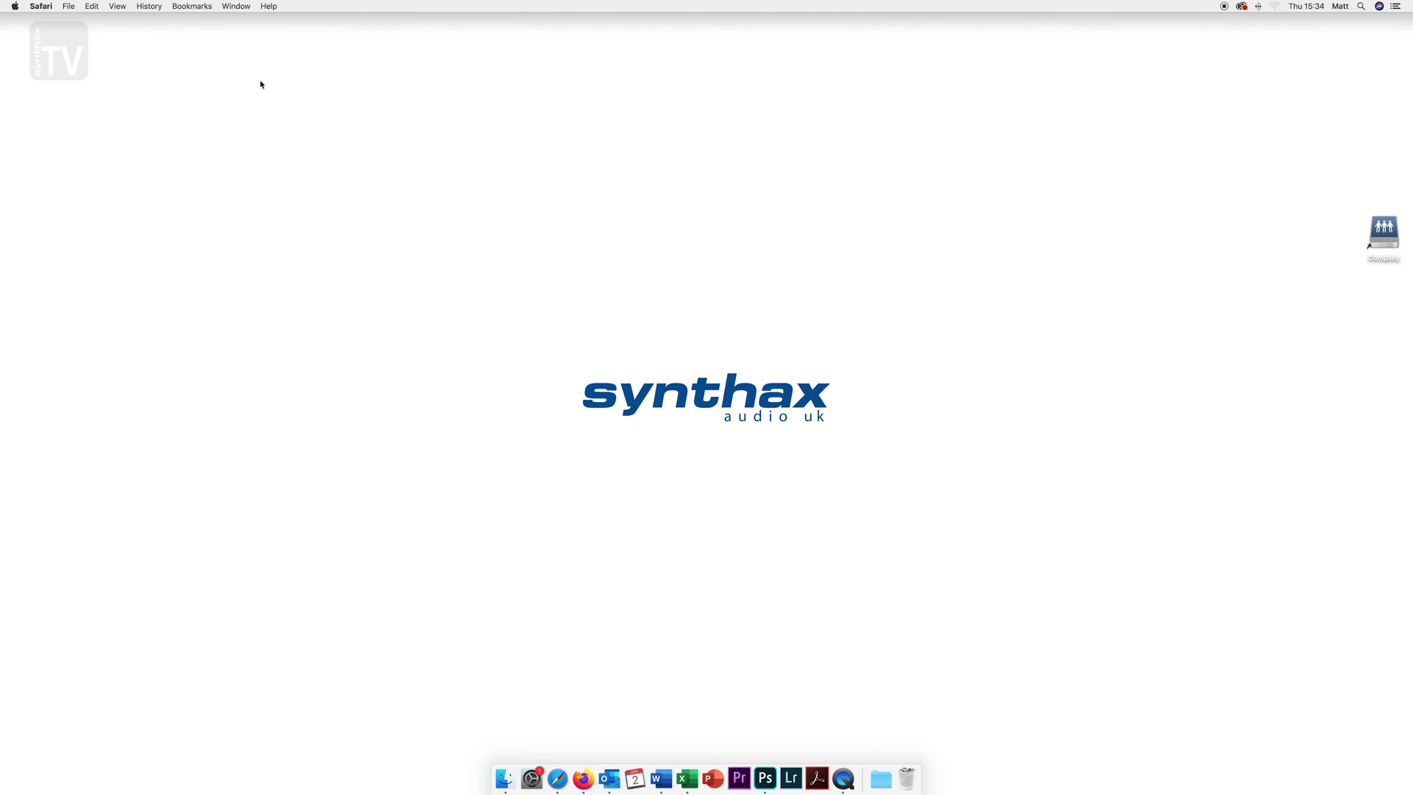
Launch the Fireface USB installer from the Fireface USB Driver v3.18 folder in Downloads.
left_click(882, 771)
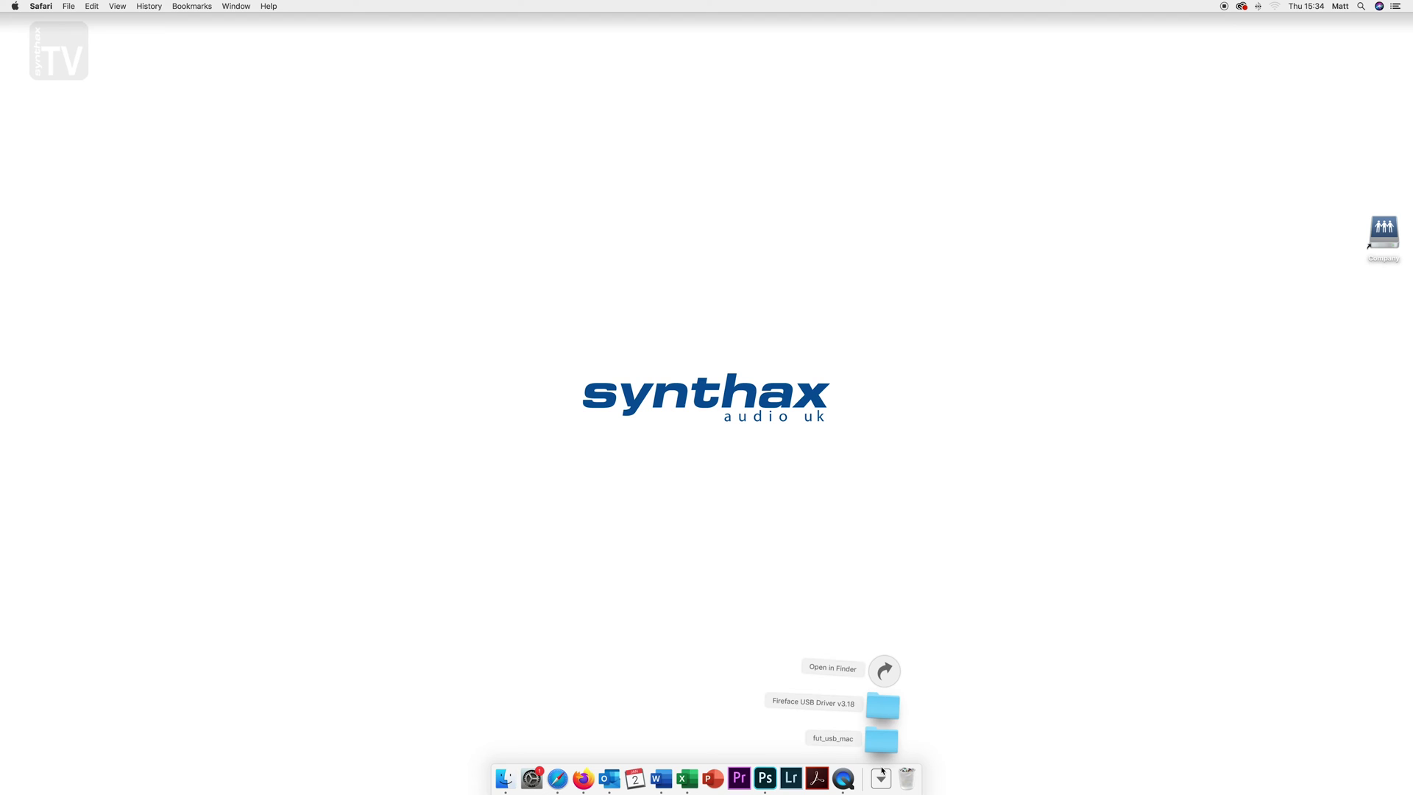
left_click(881, 705)
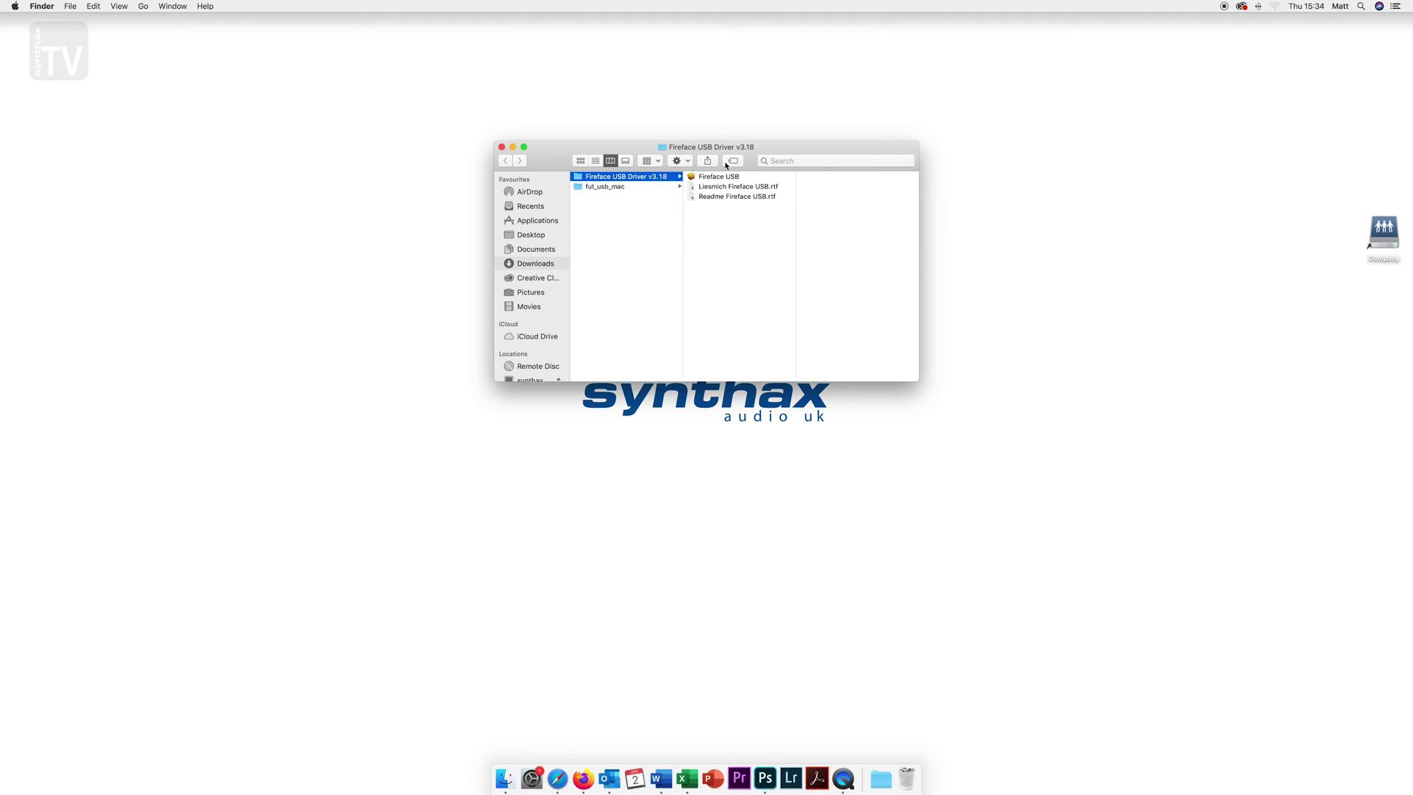
double_click(719, 177)
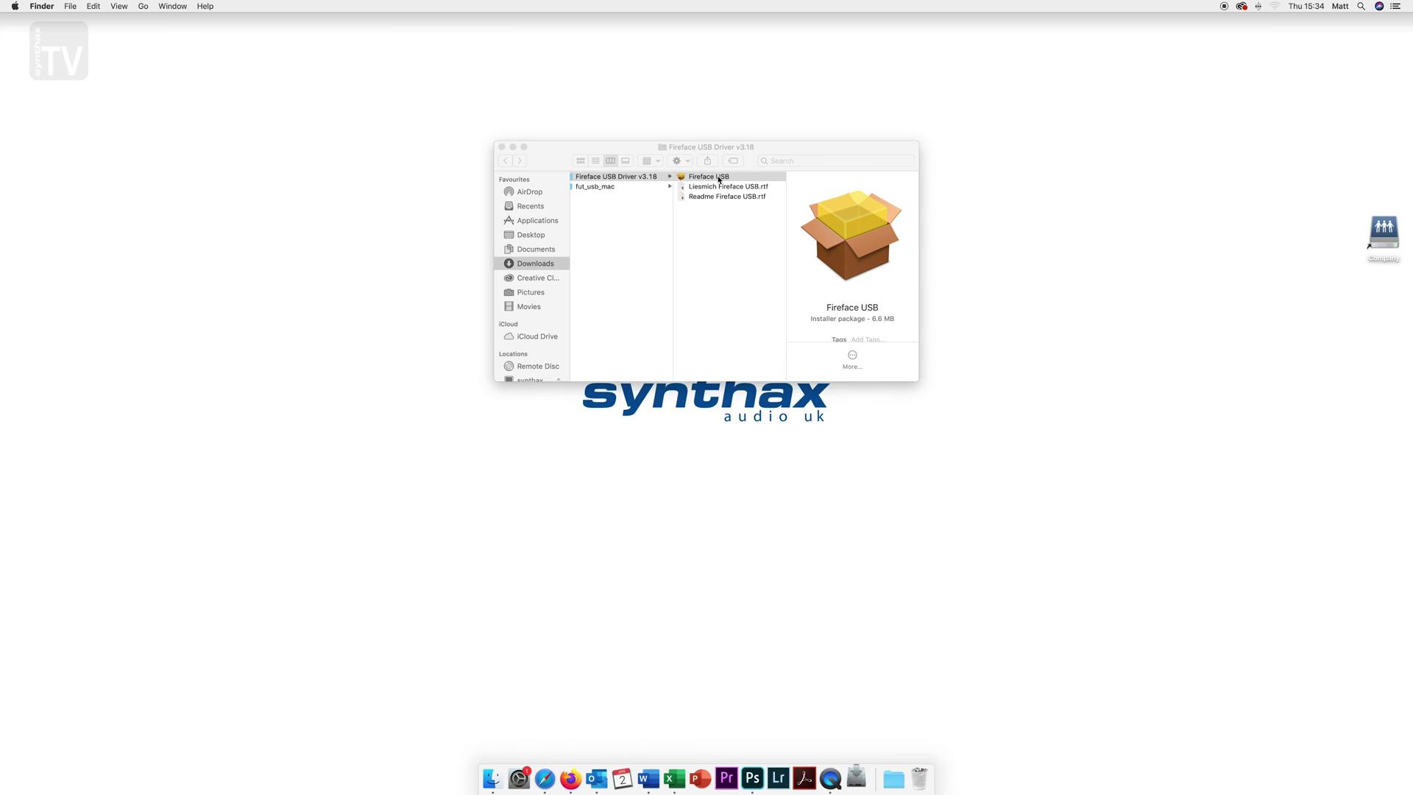
Install the Fireface USB Driver on Macintosh HD, authorise with the account password, and restart.
left_click(844, 449)
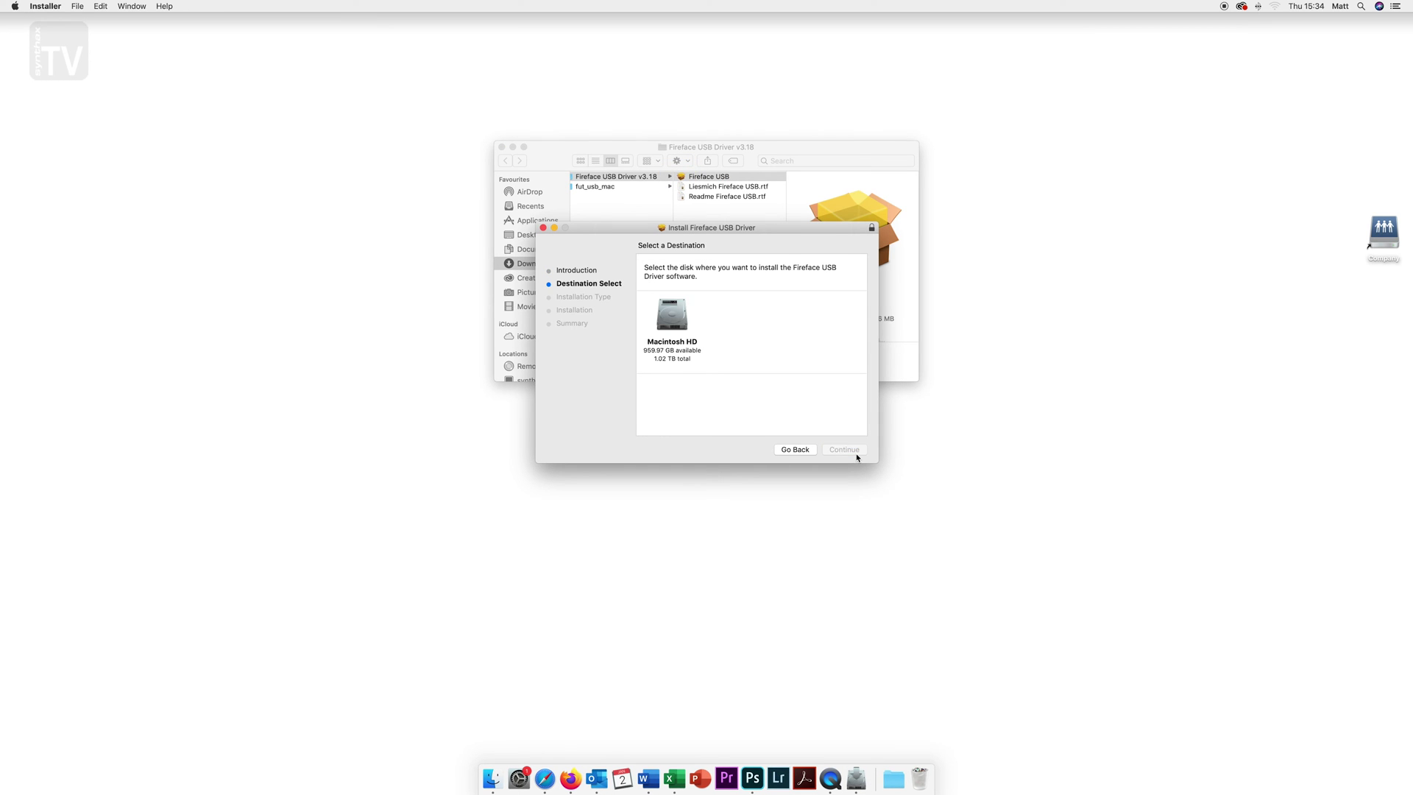
left_click(843, 450)
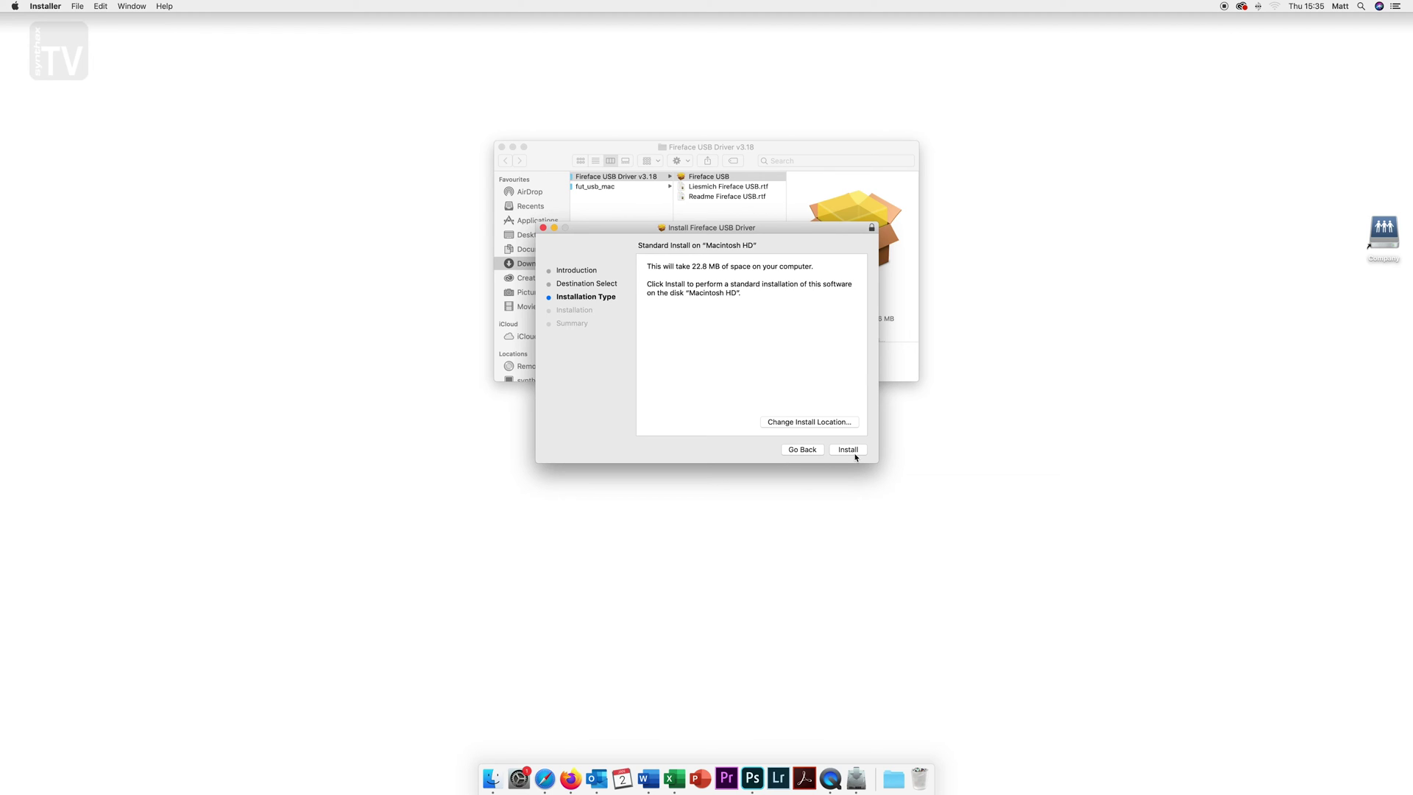
left_click(855, 454)
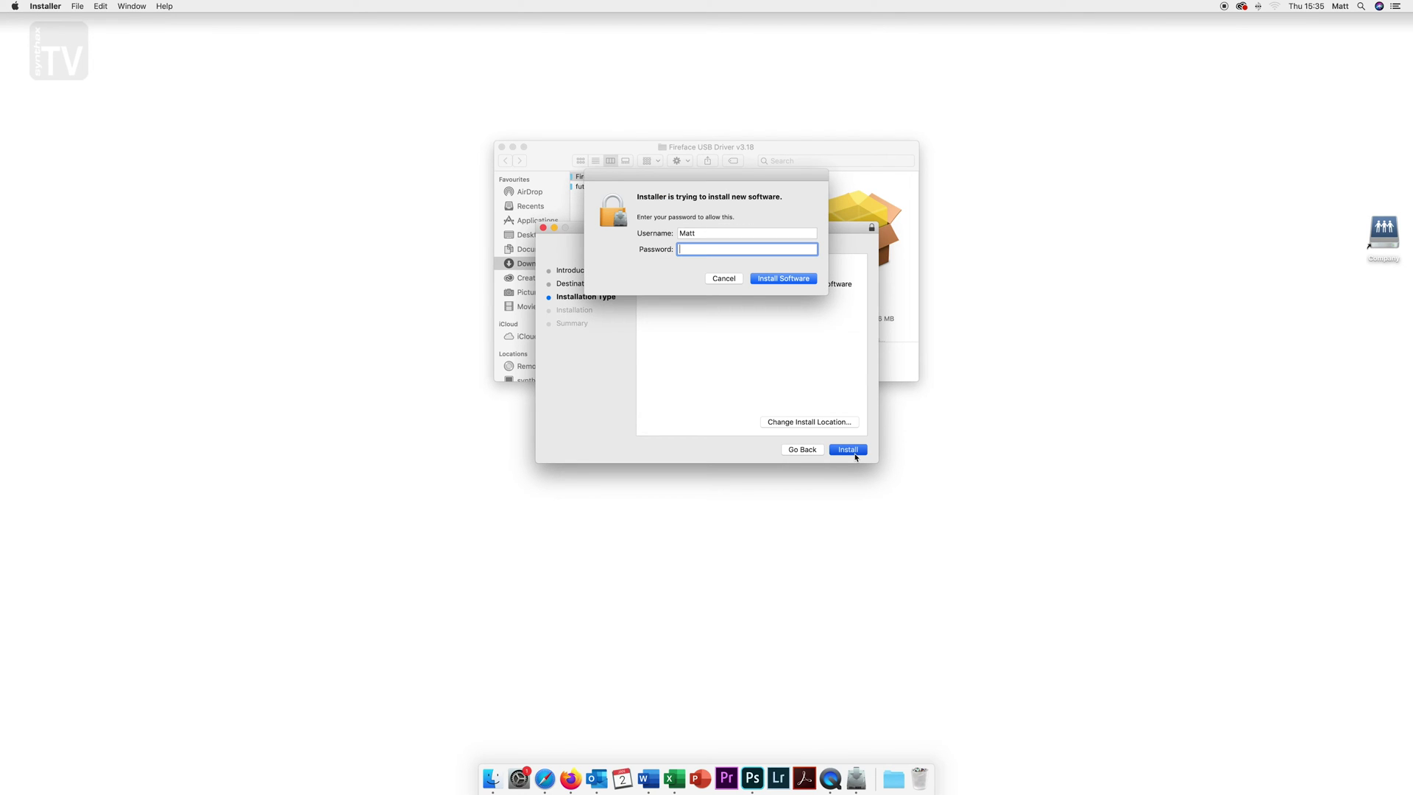
type("********")
key("Return")
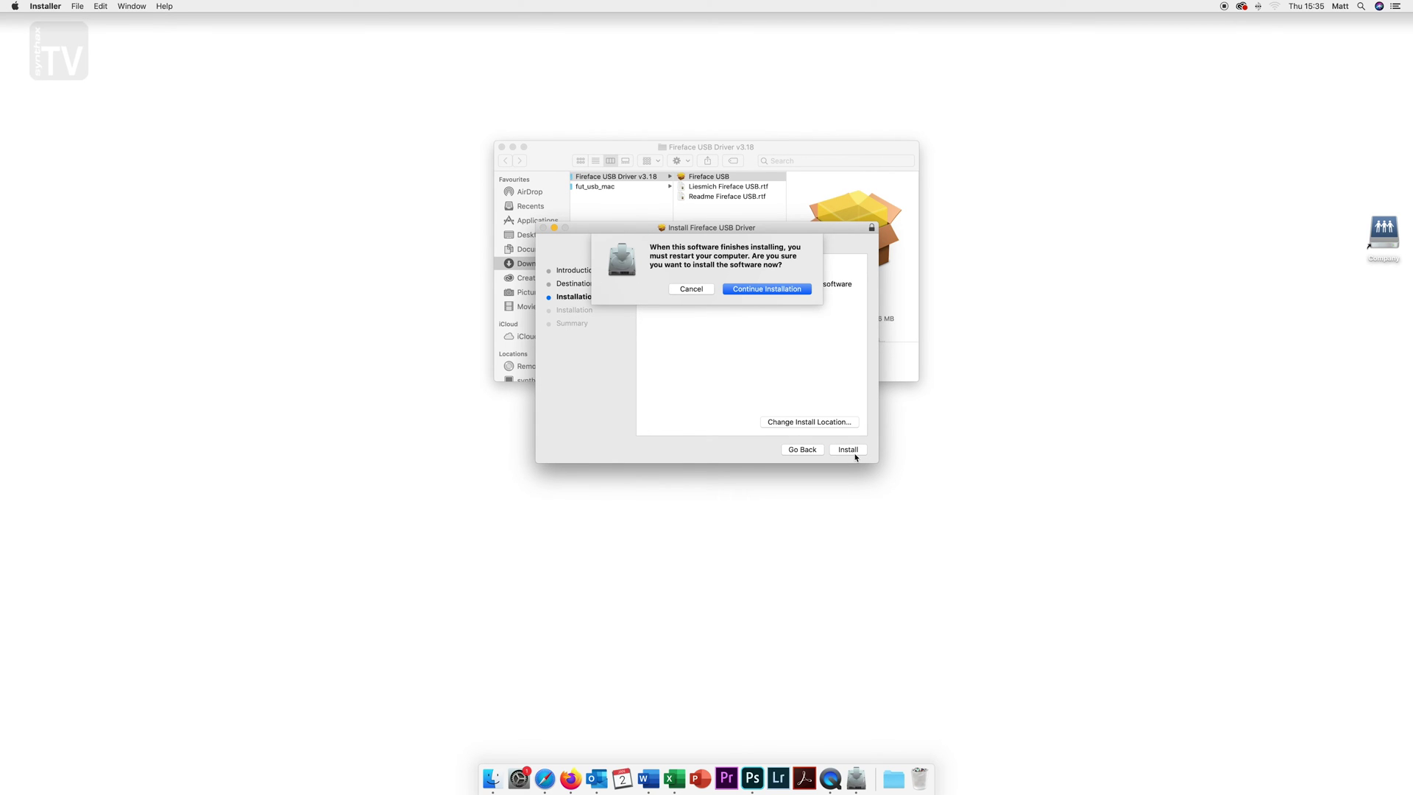
key("Return")
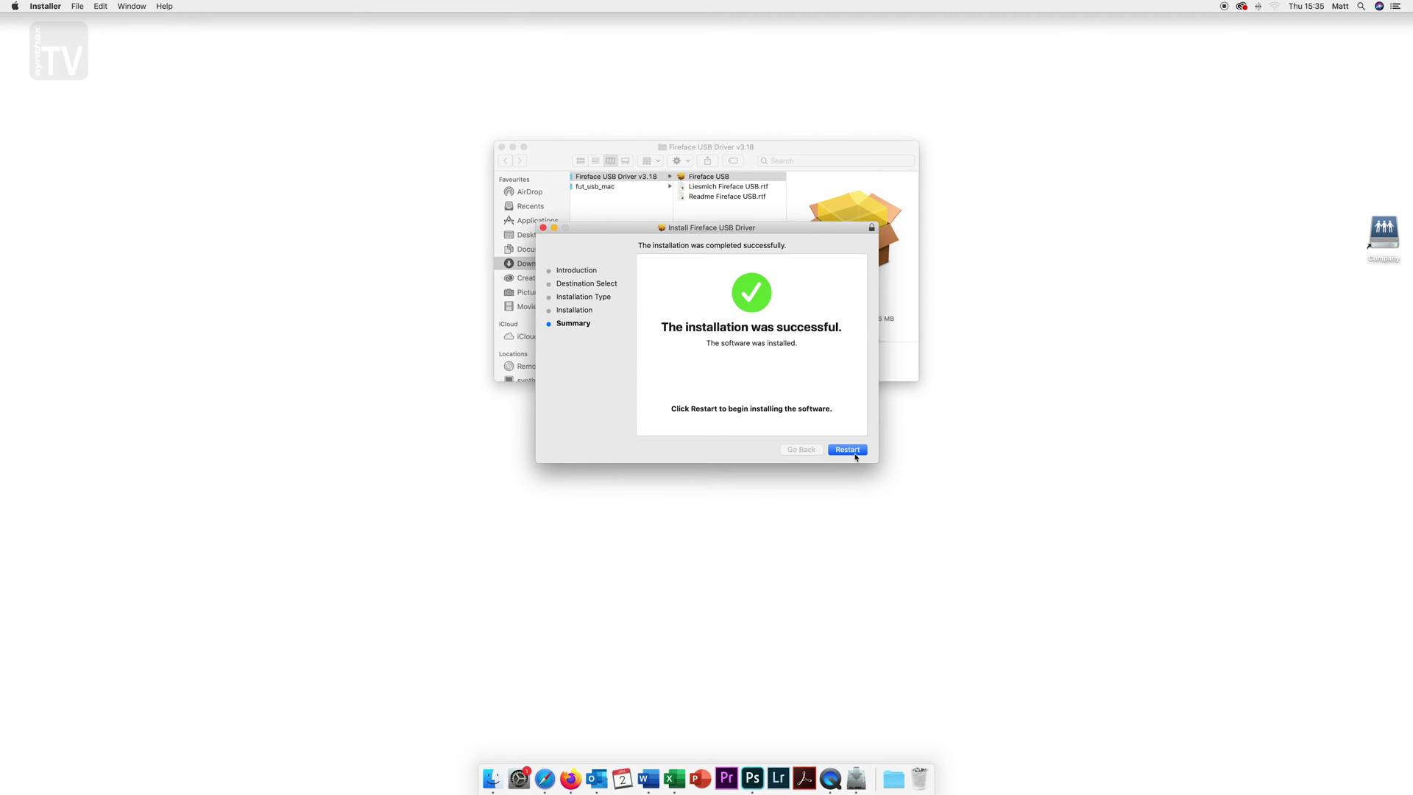
left_click(854, 455)
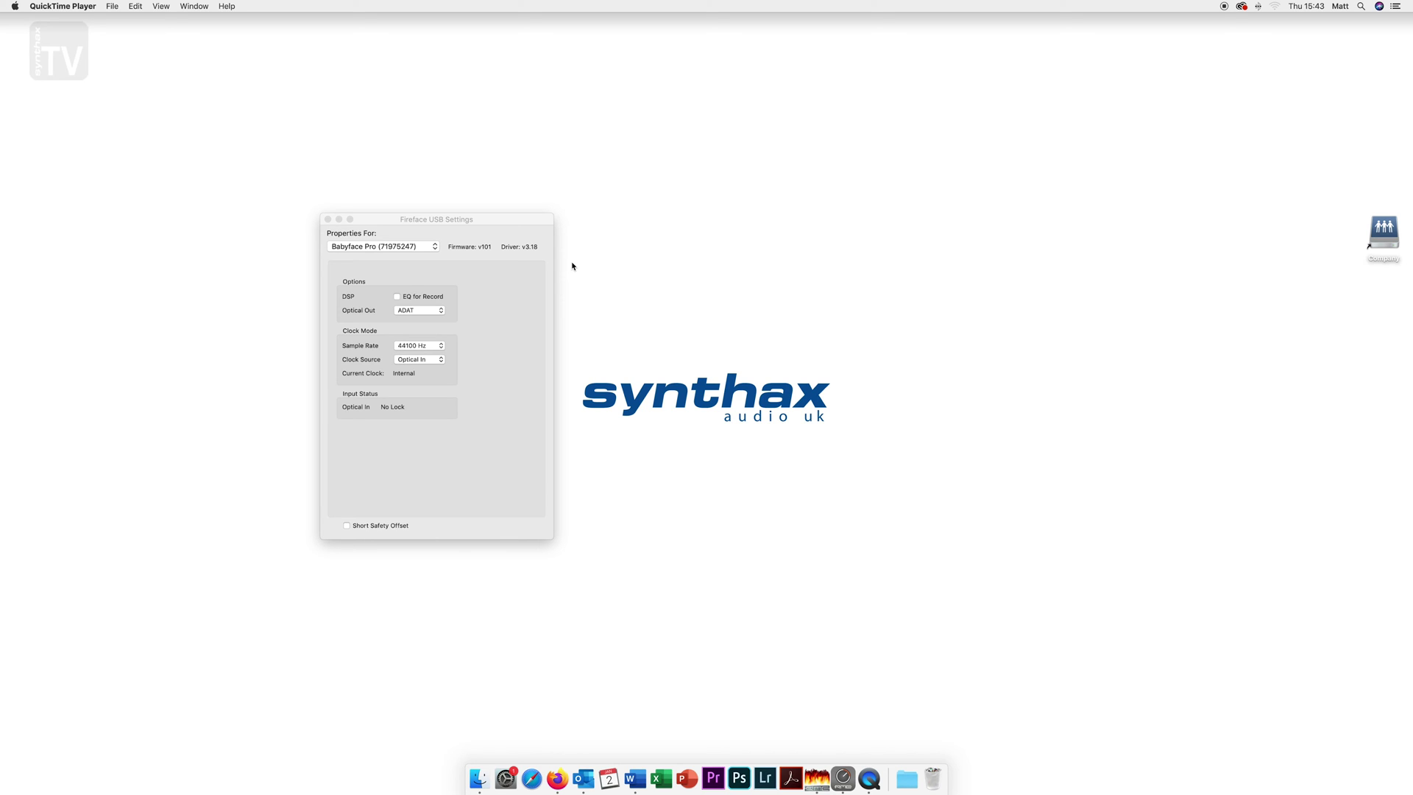
Toggle EQ for Record on and back off, then view the Optical Out choices.
left_click(398, 297)
left_click(399, 298)
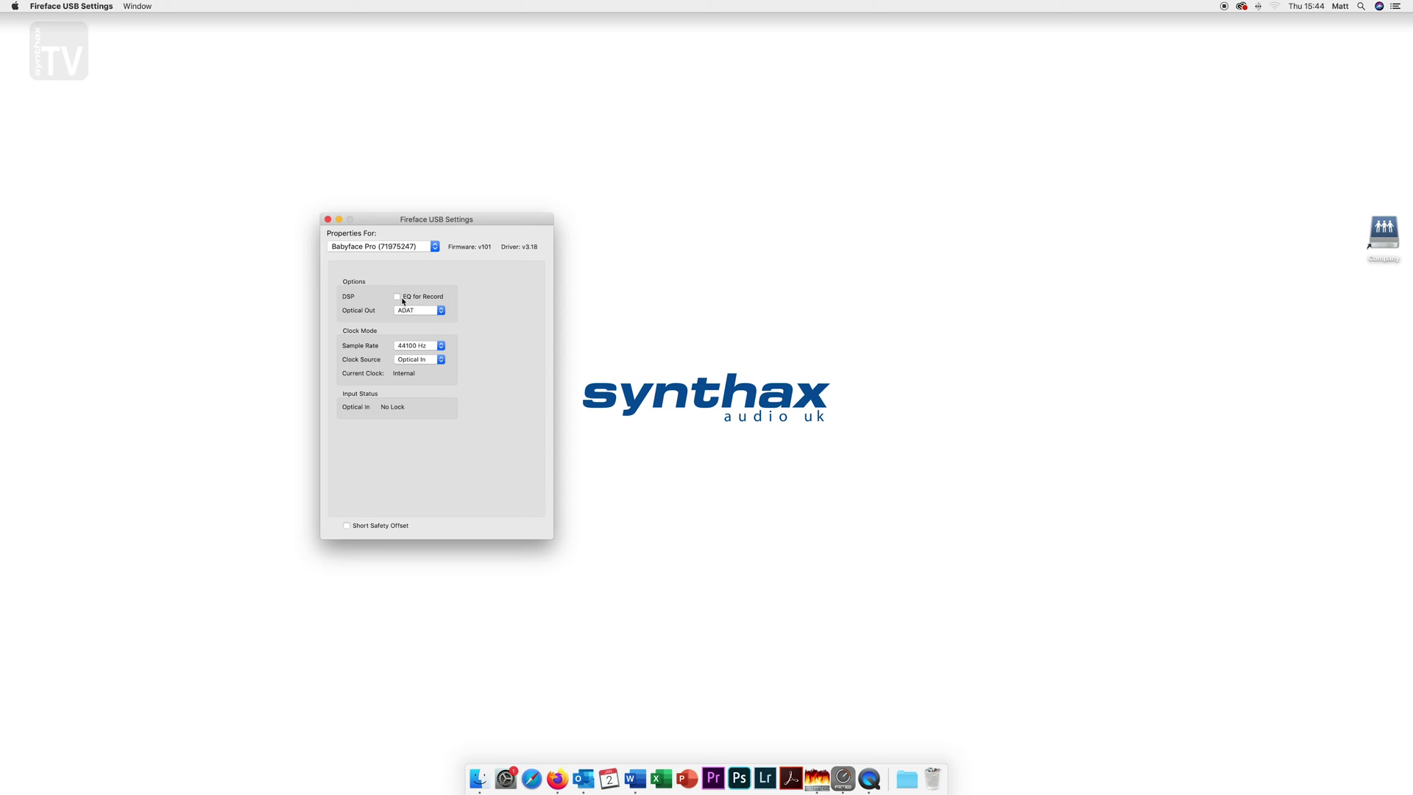
left_click(440, 312)
Confirm ADAT optical out, 44100 Hz and Optical In clock, then close Fireface USB Settings.
left_click(431, 312)
left_click(427, 346)
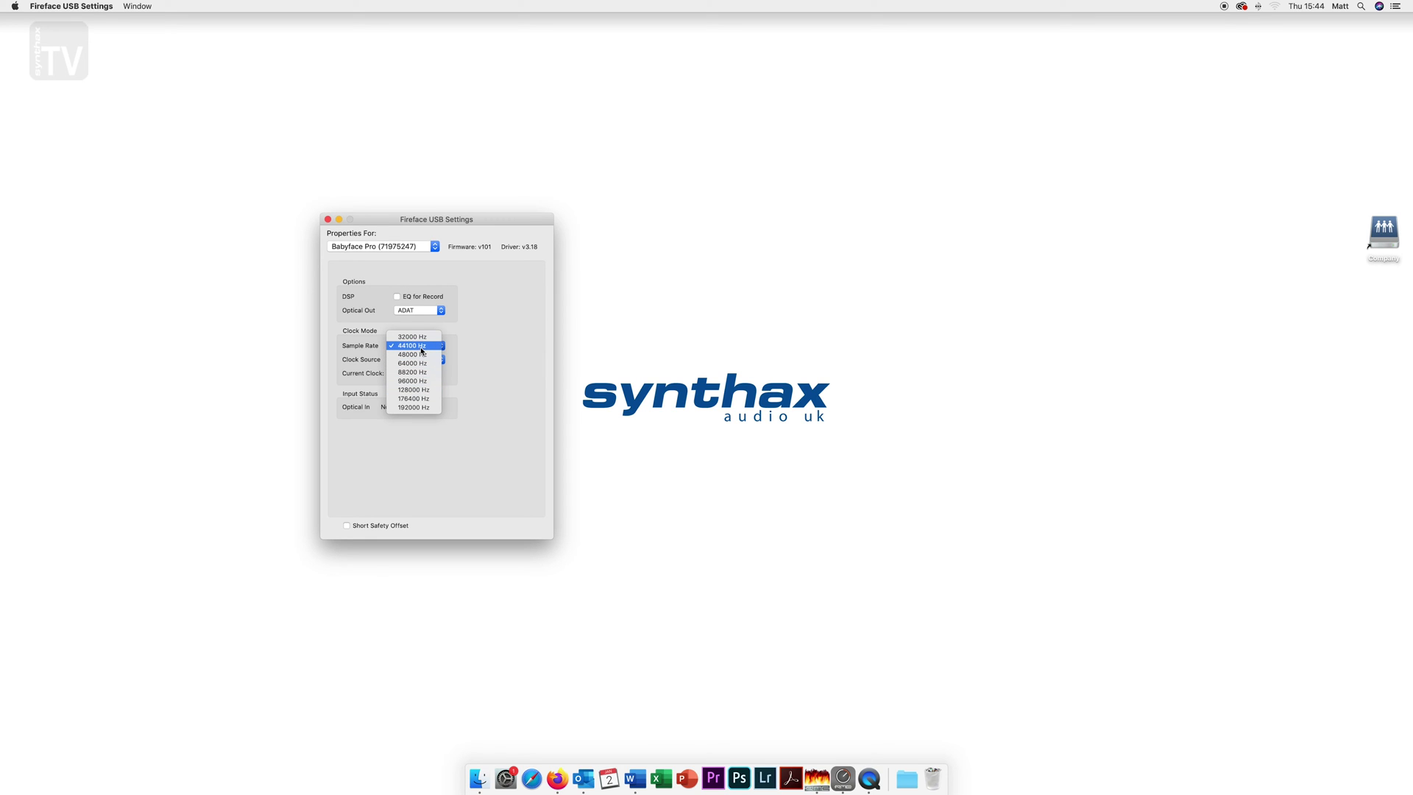
left_click(422, 349)
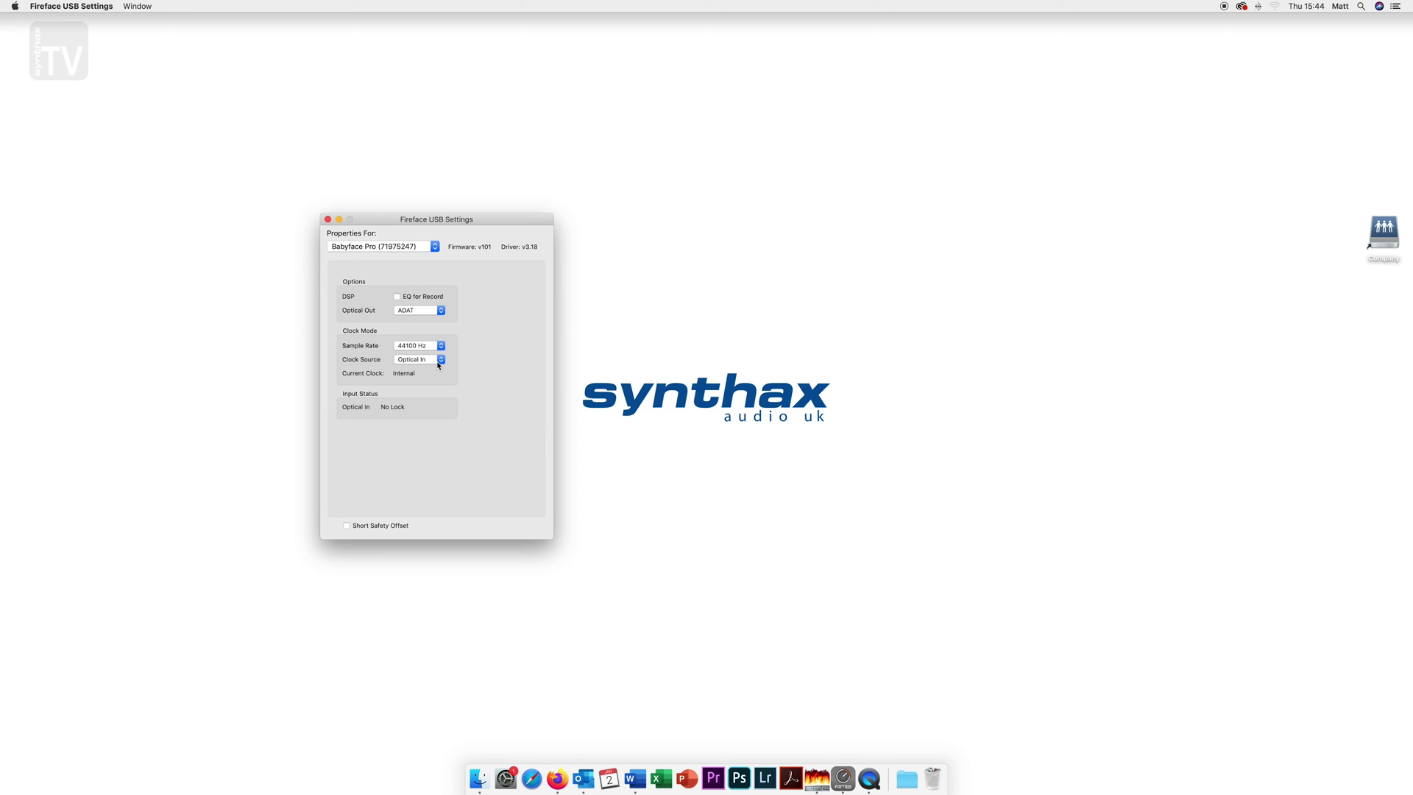
left_click(438, 361)
left_click(431, 362)
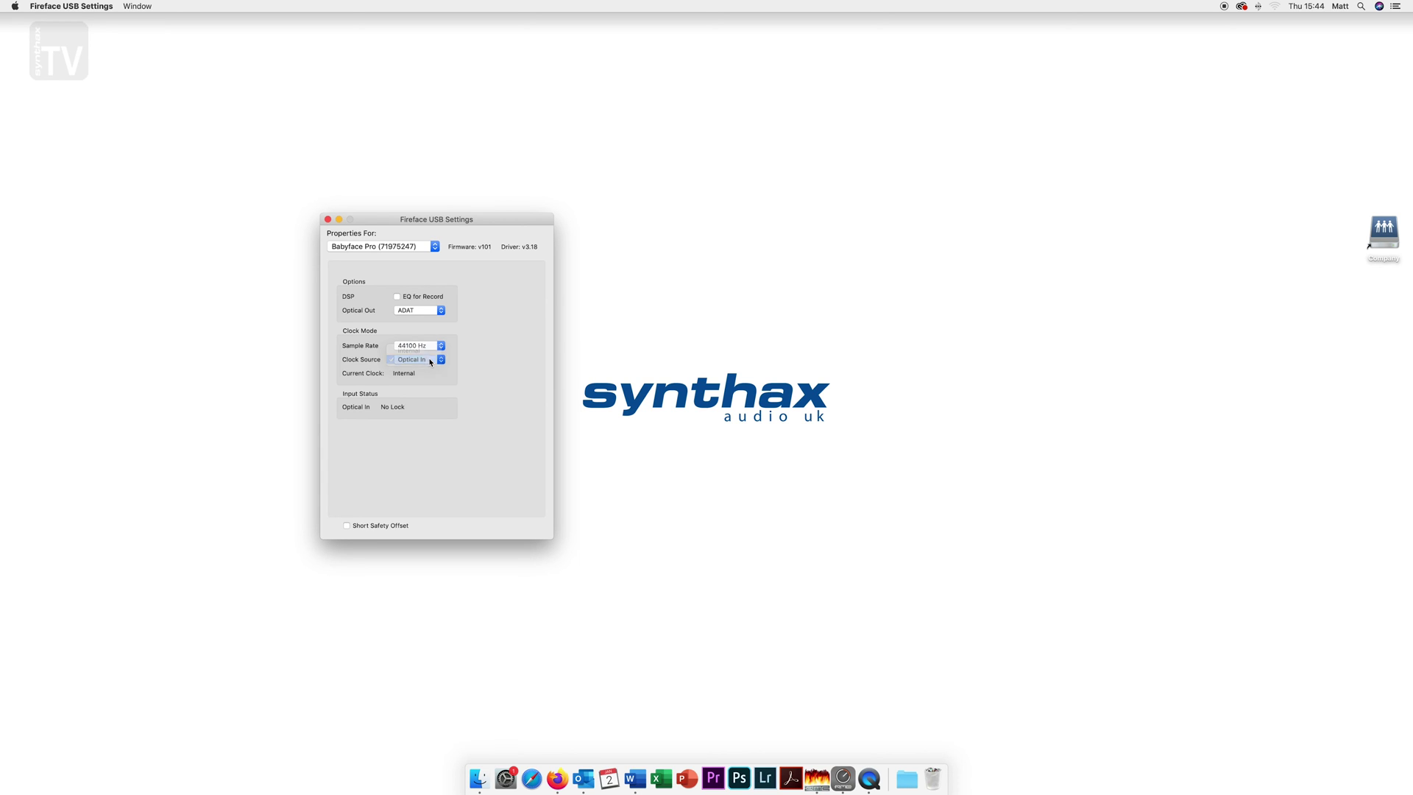
left_click(327, 221)
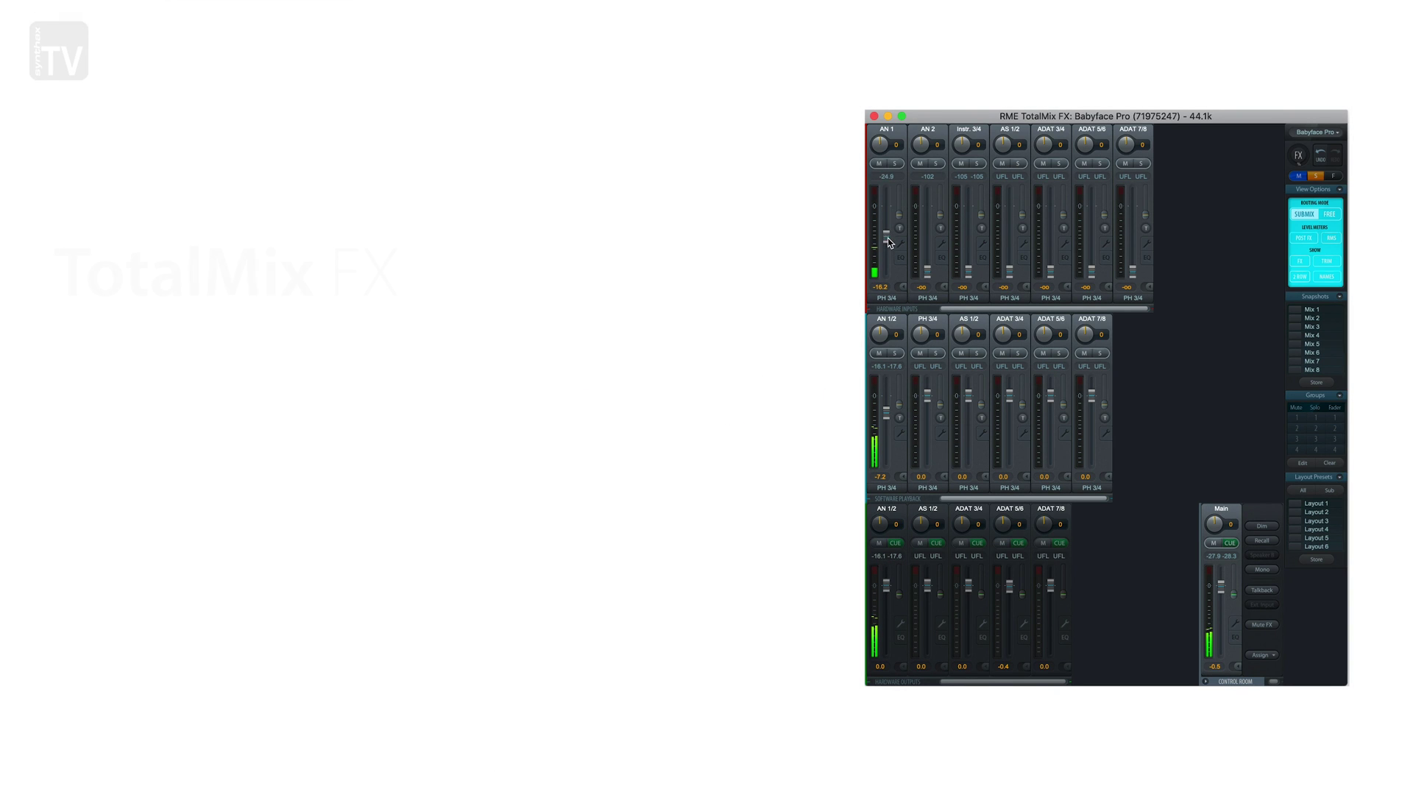
Select the AN 1/2 channel in TotalMix FX's Hardware Outputs row.
left_click(895, 511)
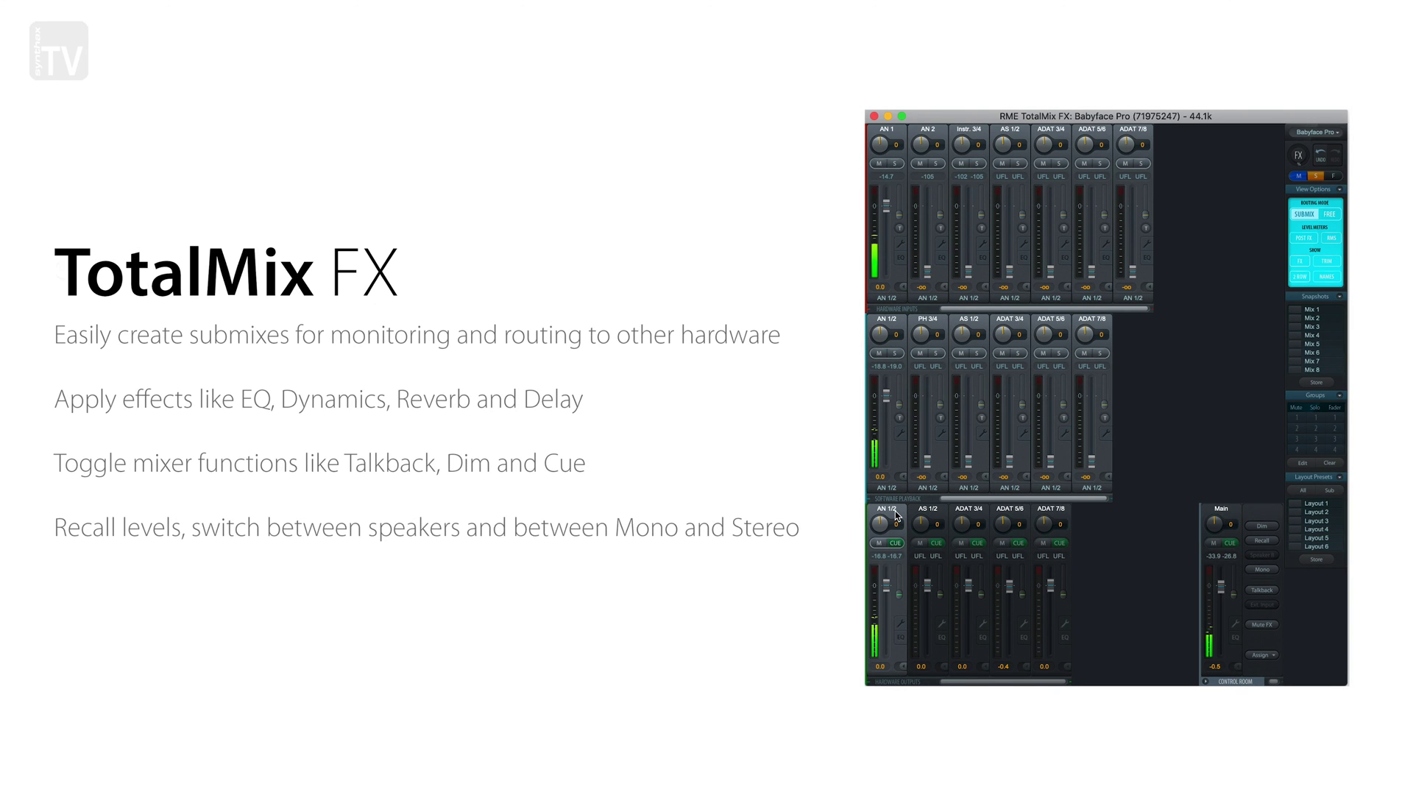